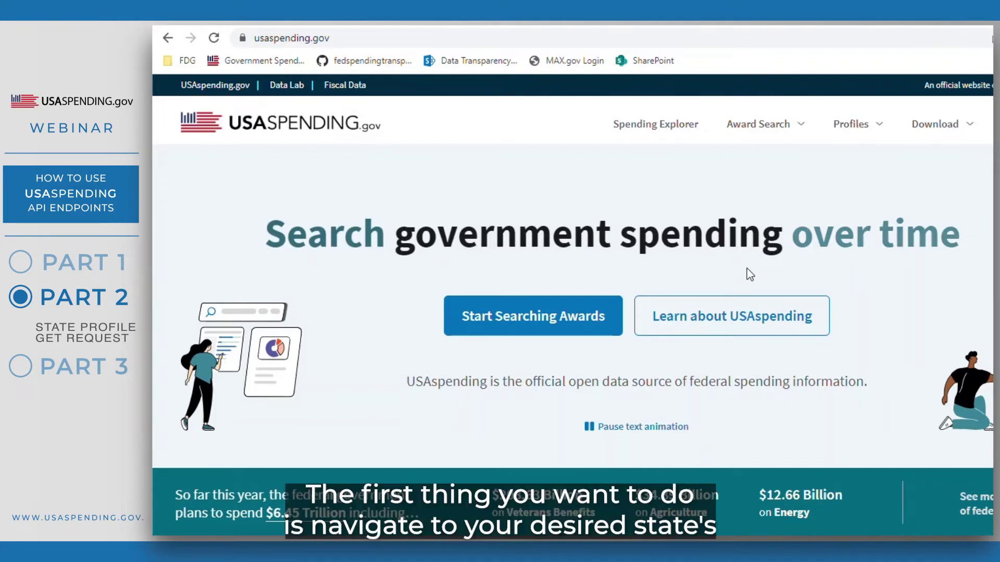
# - Open California (CA) from the Profiles > States list to show its State Profile page
pyautogui.click(830, 125)
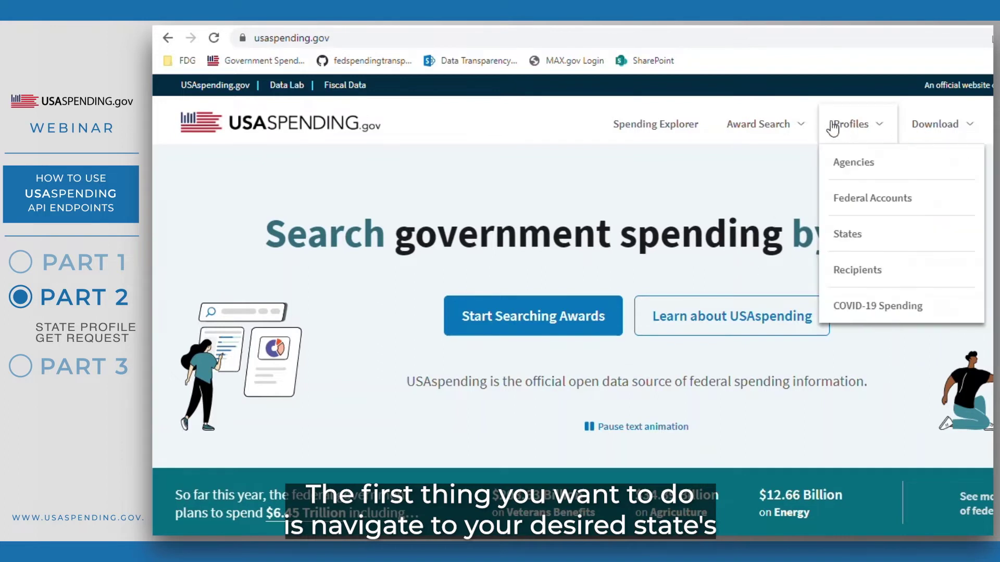
pyautogui.click(852, 236)
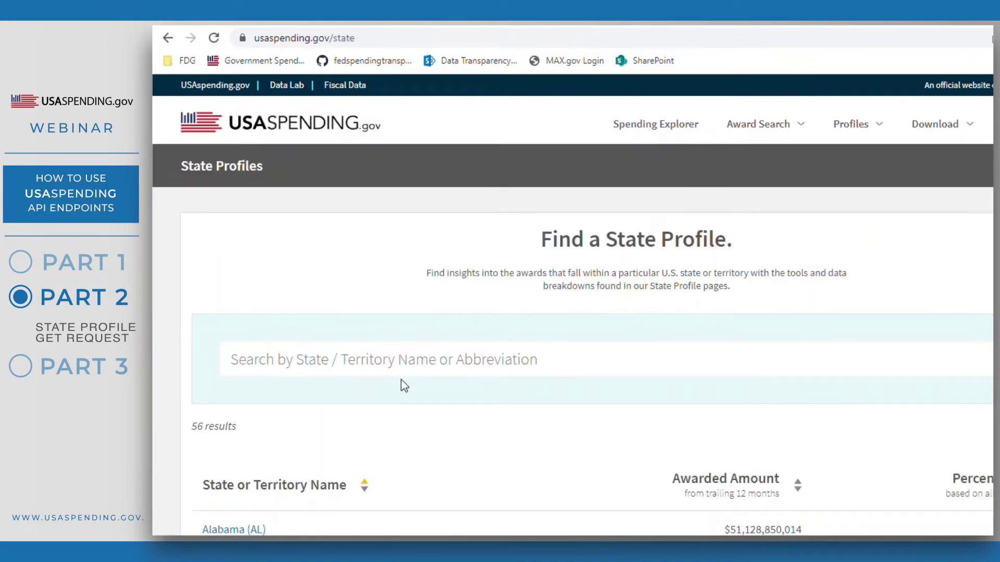
pyautogui.scroll(-7, 407, 381)
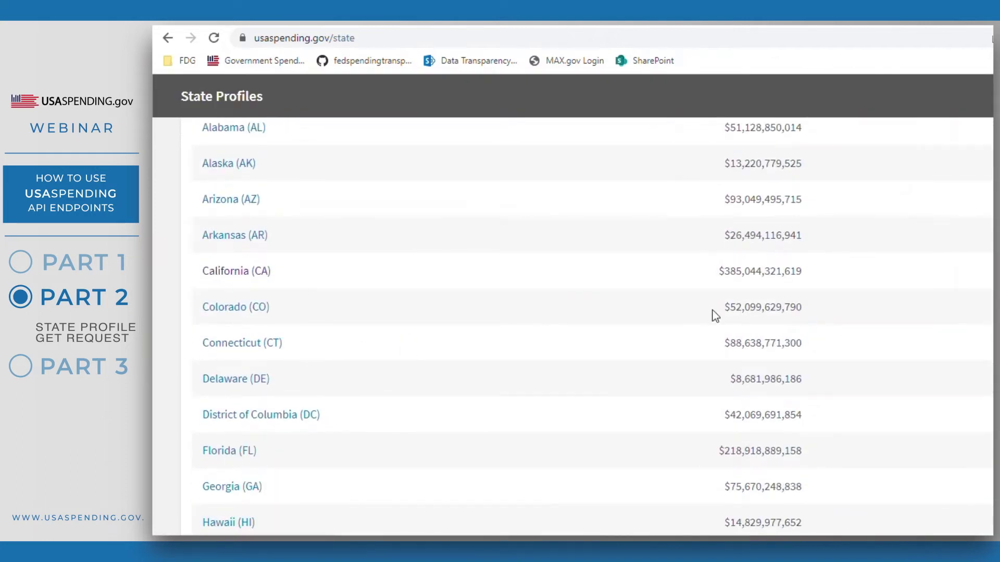
pyautogui.click(225, 276)
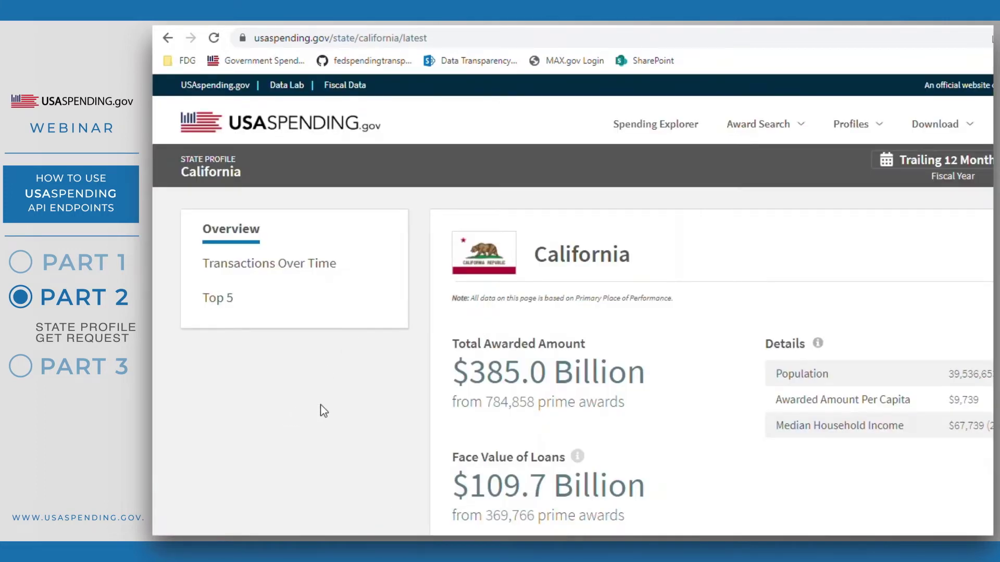
pyautogui.rightClick(349, 402)
# - Open a widened Chrome DevTools Network panel and reload the California page to record requests
pyautogui.click(388, 393)
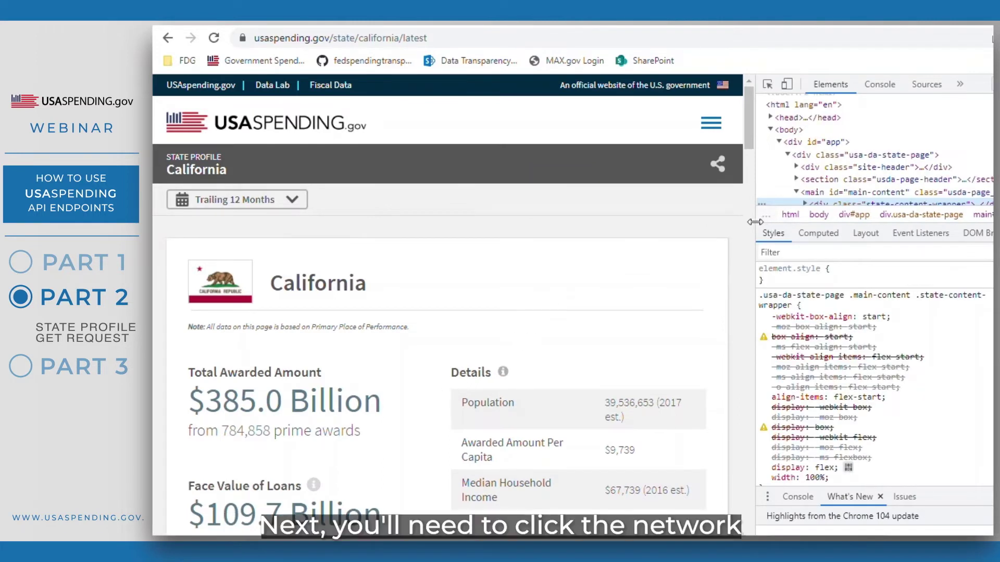
pyautogui.moveTo(756, 222); pyautogui.dragTo(669, 222)
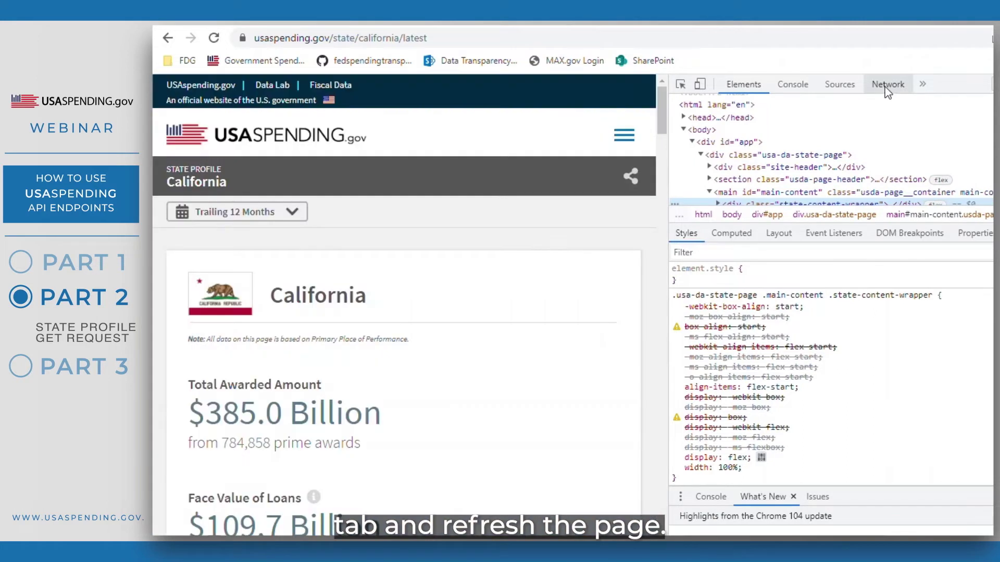
pyautogui.click(888, 84)
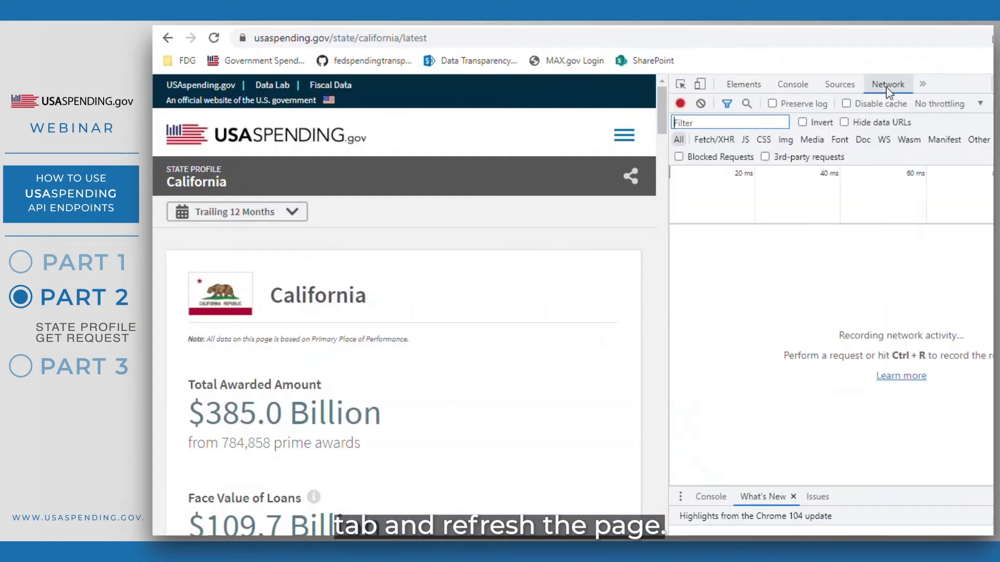
pyautogui.click(213, 38)
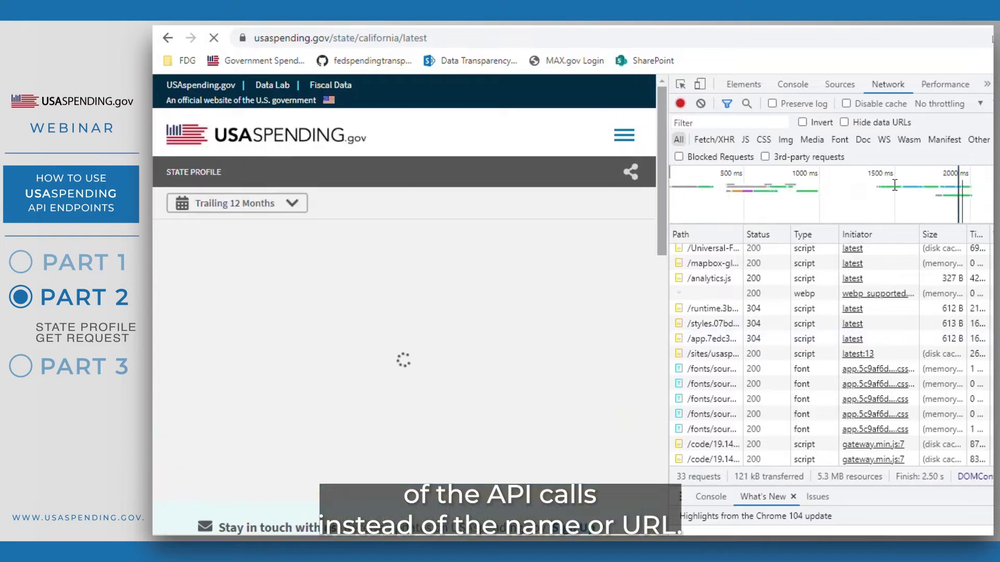
# - Switch the request list's Name column to show Path instead
pyautogui.rightClick(714, 230)
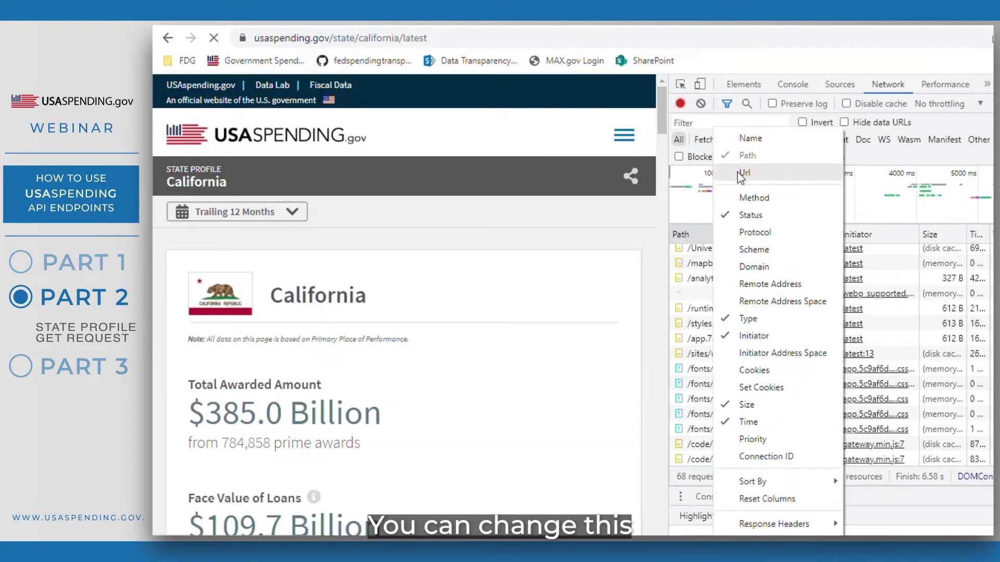
pyautogui.rightClick(693, 237)
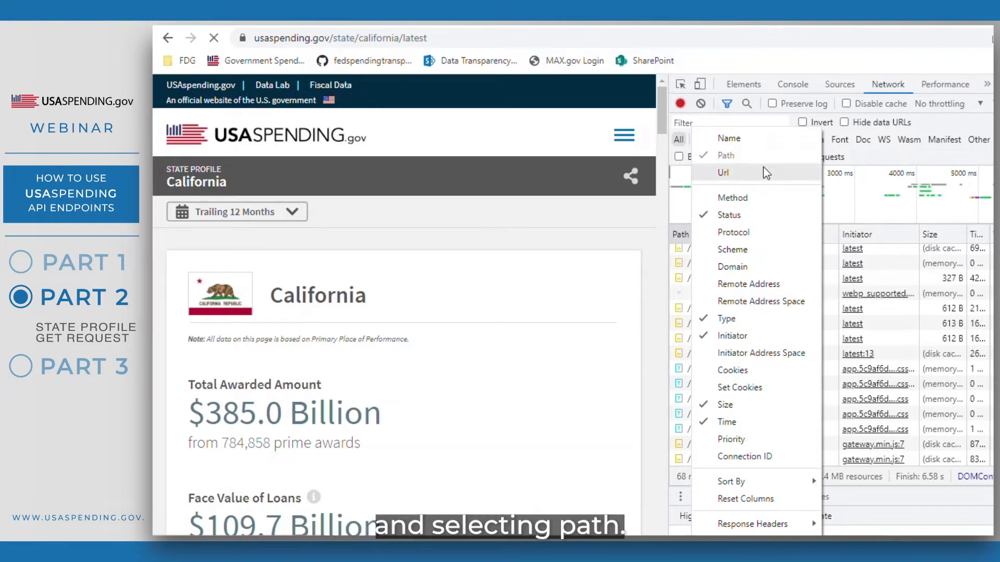
pyautogui.click(862, 64)
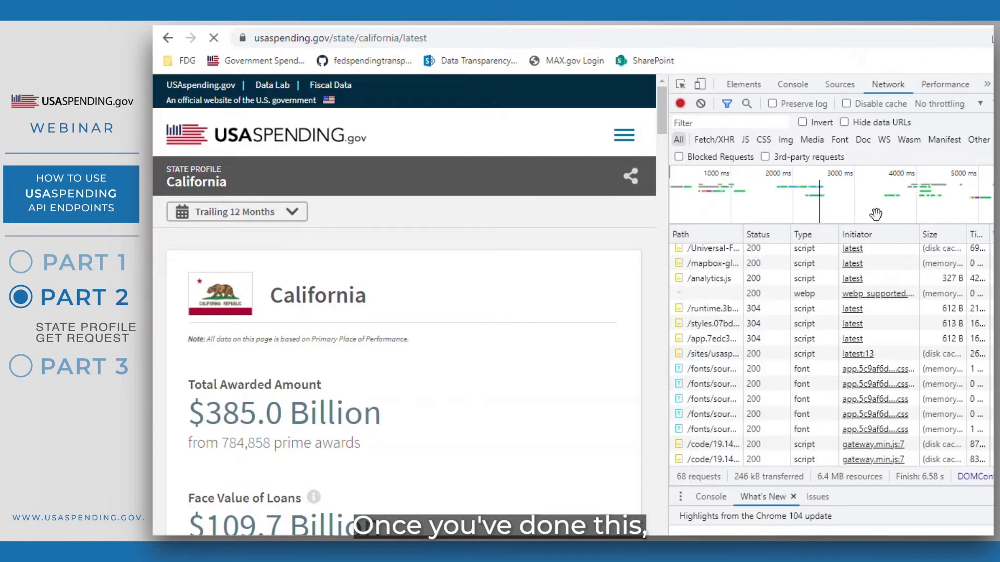
pyautogui.scroll(1, 859, 339)
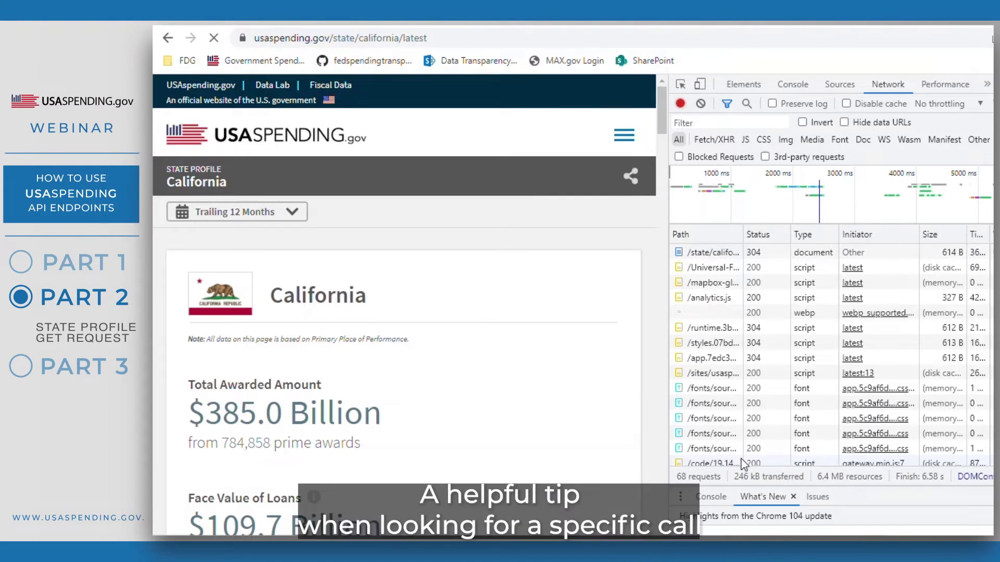
# - Filter the Network request list by 'api.usaspending.gov'
pyautogui.click(729, 122)
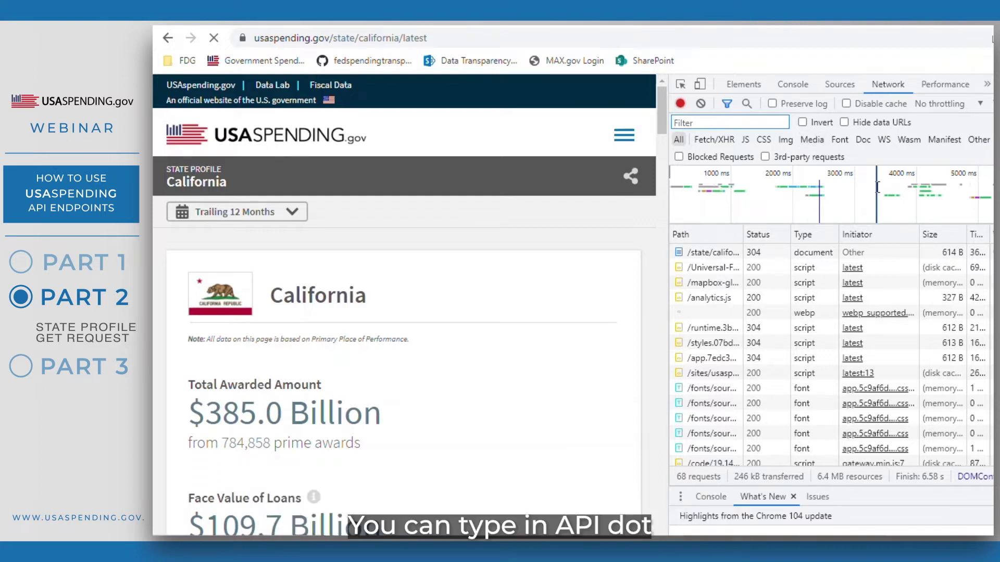
pyautogui.write('a')
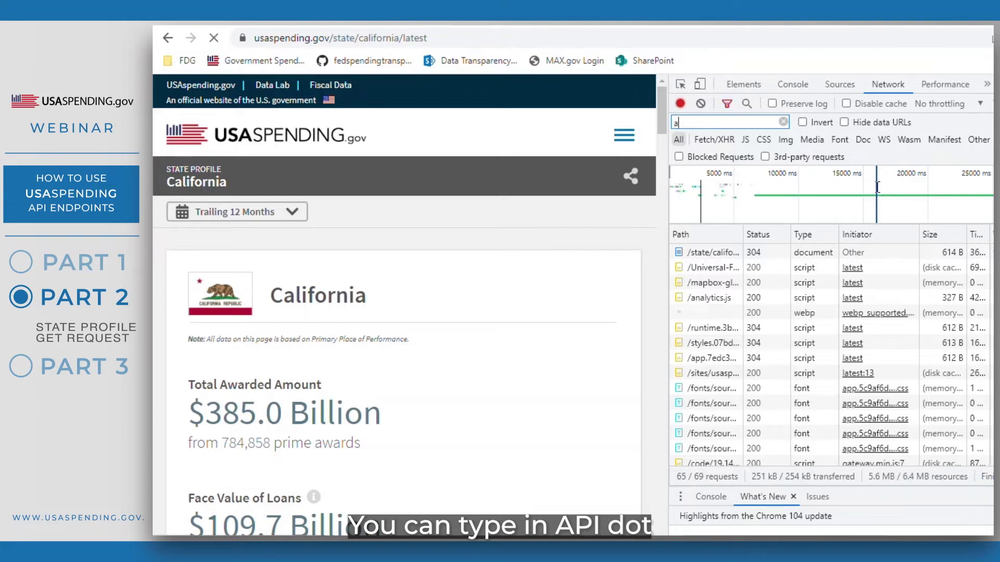
pyautogui.write('pi.usas')
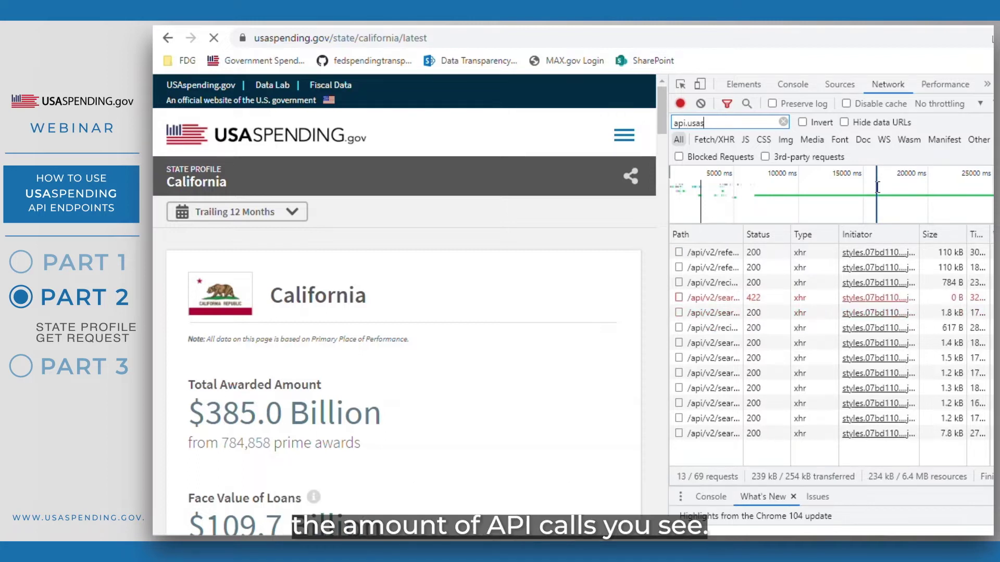
pyautogui.write('pending.gov')
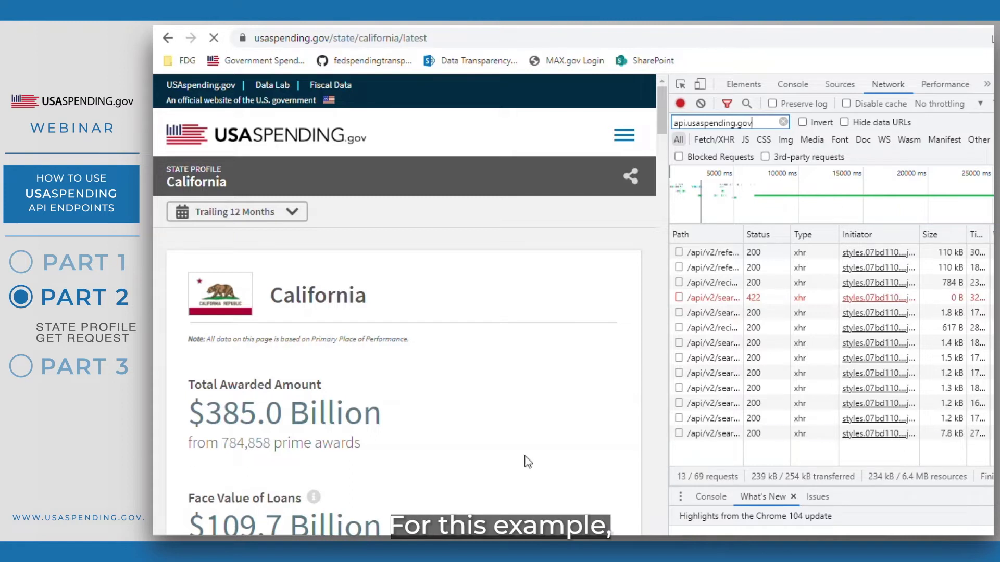
# - Widen the Path column and open the headers of the /api/v2/recipient/state request
pyautogui.click(750, 403)
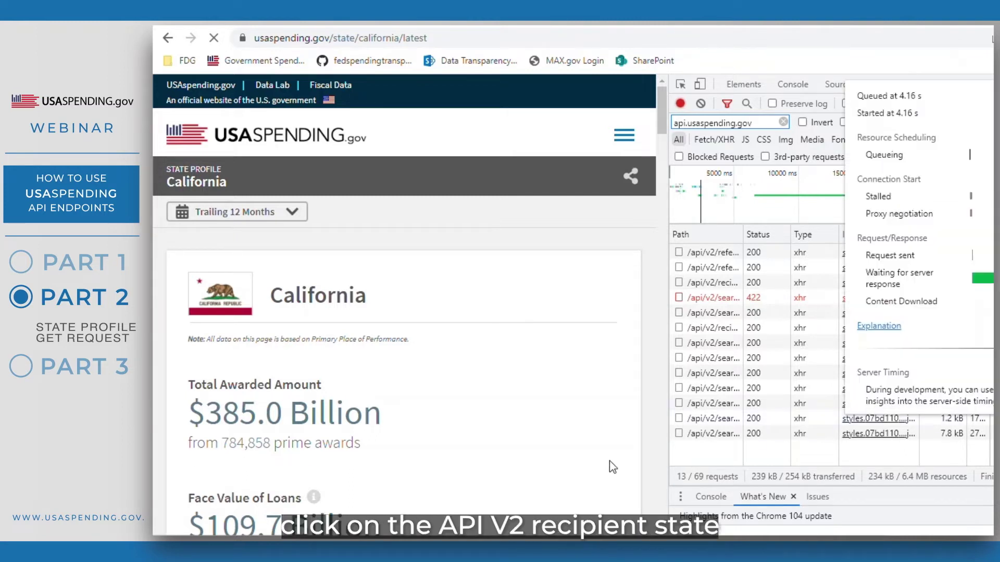
pyautogui.moveTo(742, 237); pyautogui.dragTo(747, 238)
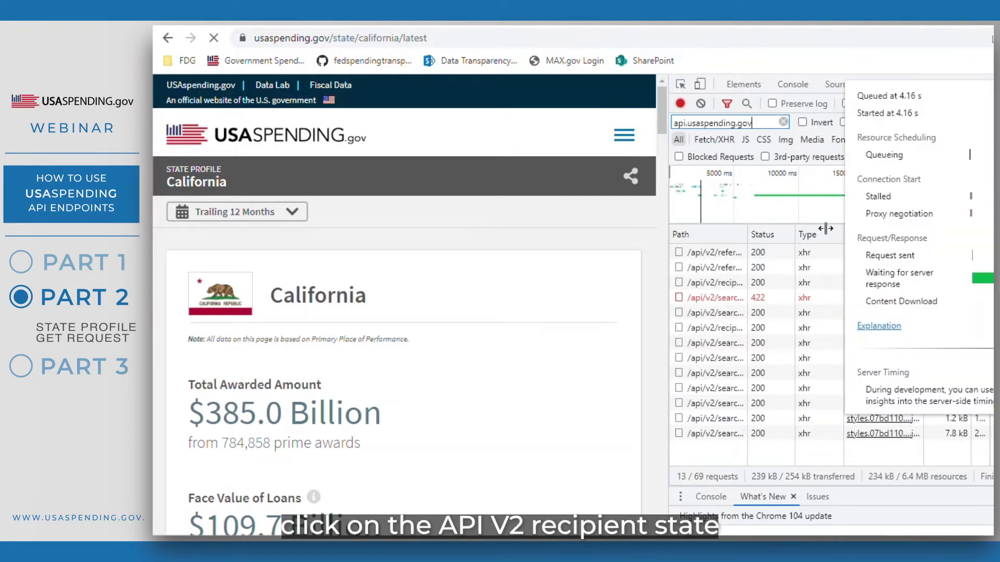
pyautogui.click(715, 284)
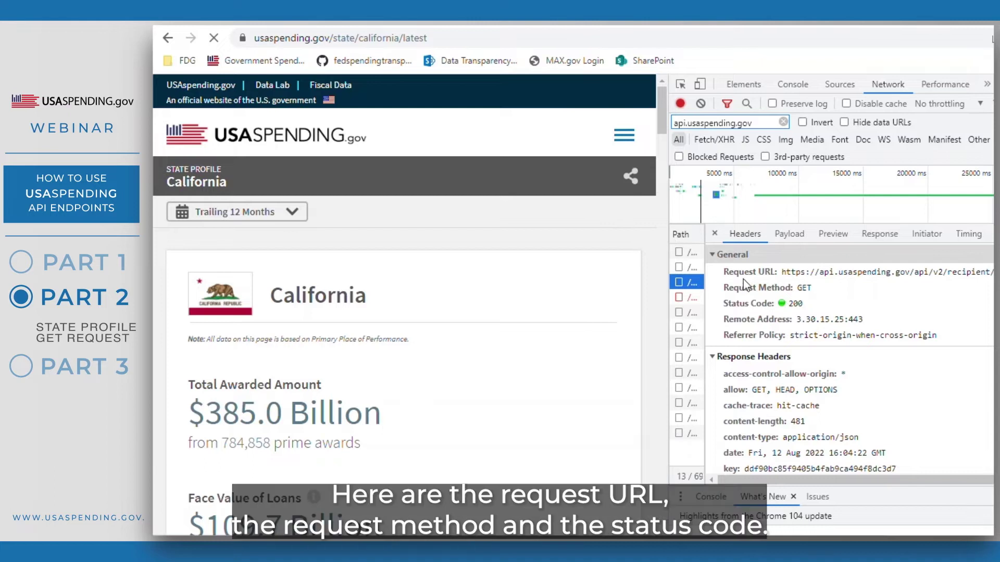
# - Highlight the GET method and 200 status, then select the full Request URL to copy
pyautogui.moveTo(724, 271); pyautogui.dragTo(792, 289)
pyautogui.moveTo(727, 304); pyautogui.dragTo(773, 313)
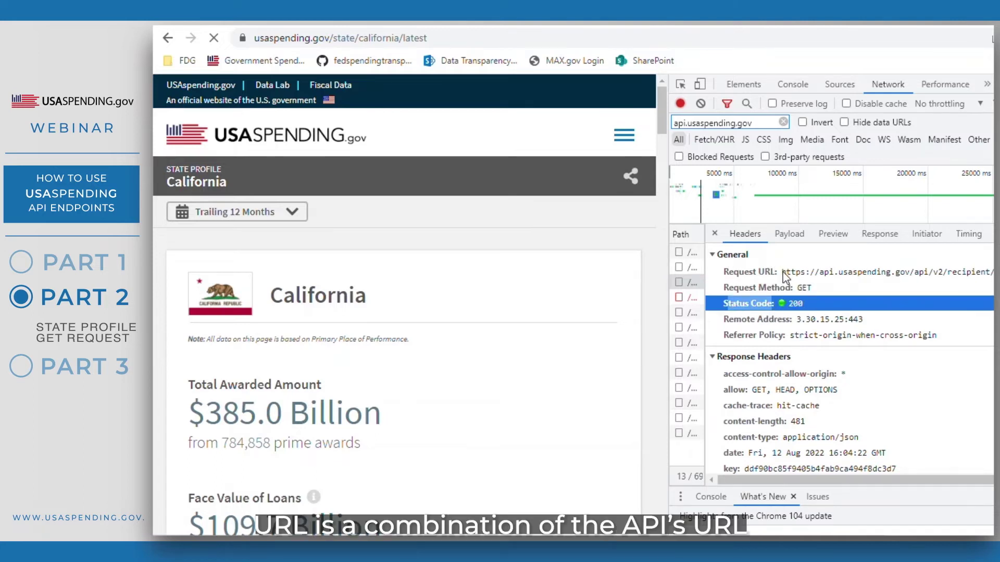
pyautogui.moveTo(782, 272); pyautogui.dragTo(995, 282)
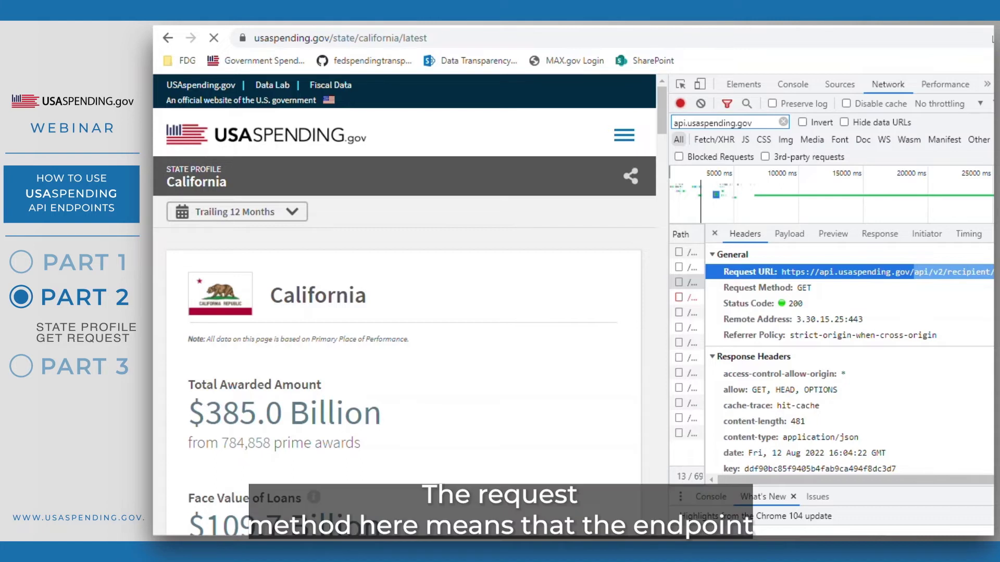
pyautogui.click(805, 295)
pyautogui.doubleClick(805, 292)
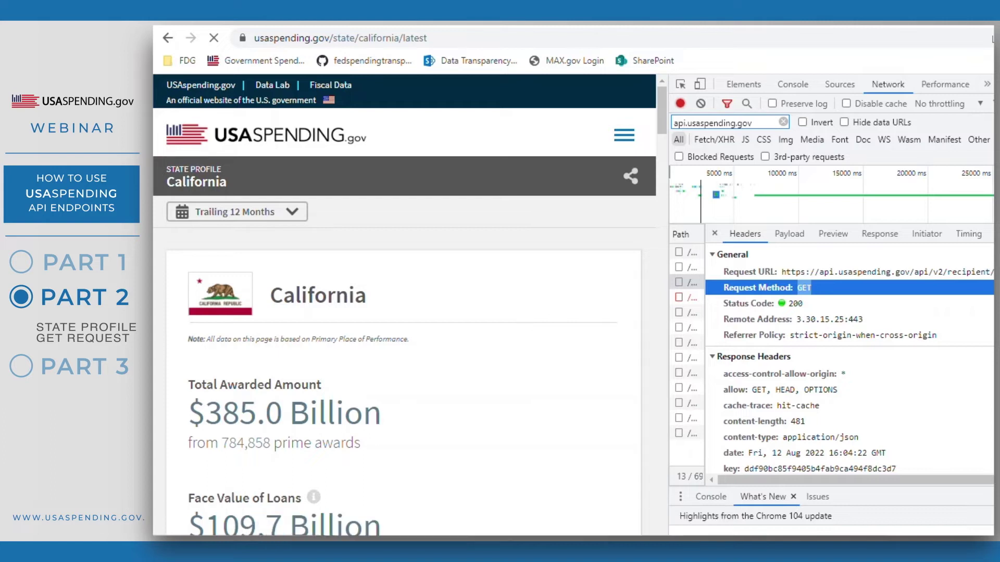
pyautogui.doubleClick(795, 303)
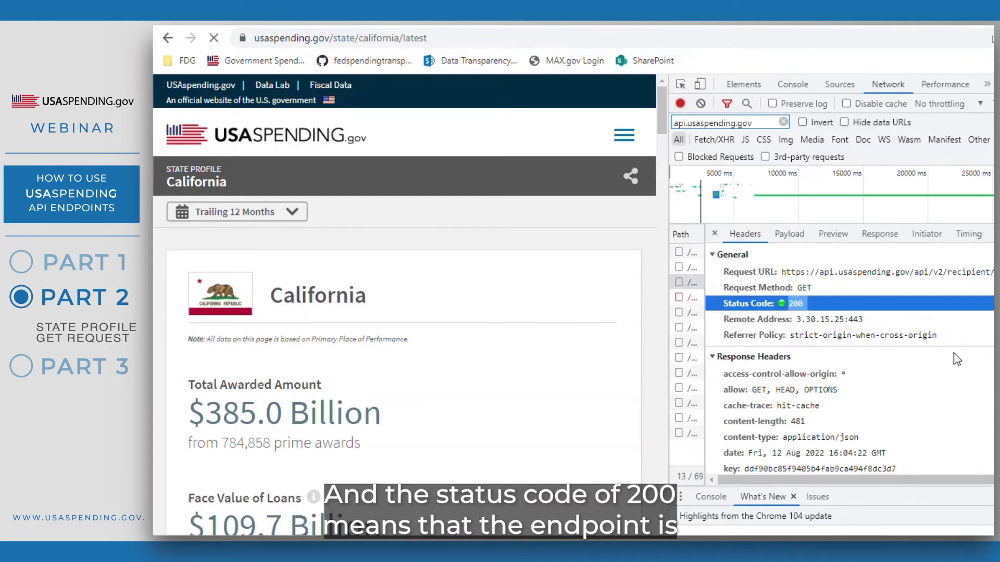
pyautogui.click(958, 307)
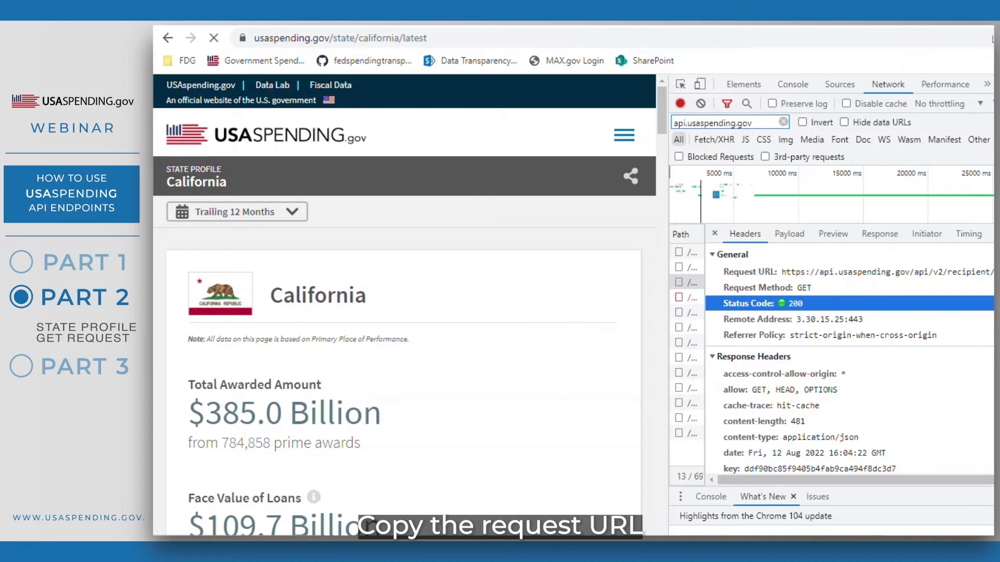
pyautogui.moveTo(992, 273); pyautogui.dragTo(780, 276)
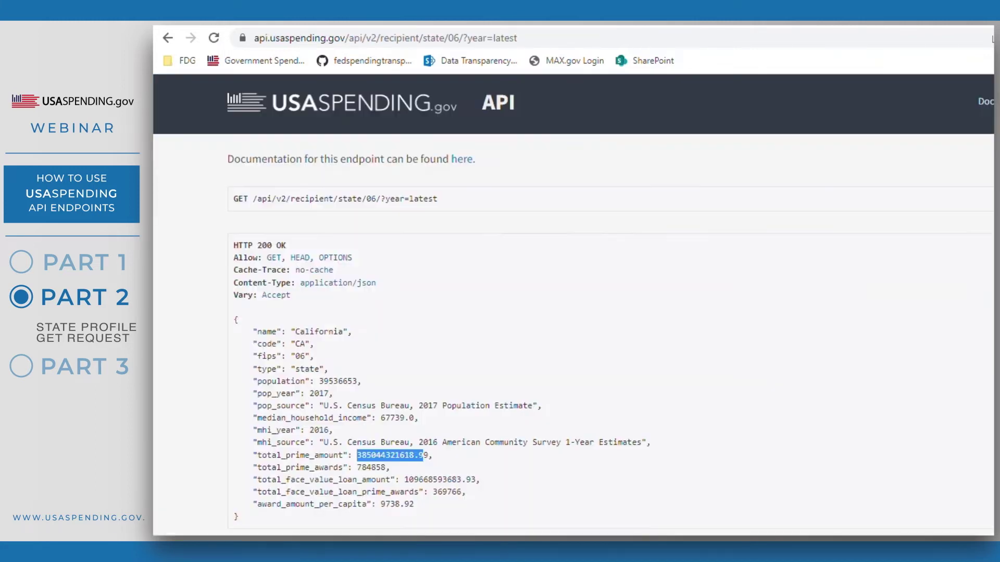
# - Match the API's total_prime_amount 385044321618.99 to the profile's $385.0 Billion, then inspect Advanced Search
pyautogui.click(760, 297)
pyautogui.scroll(3, 760, 297)
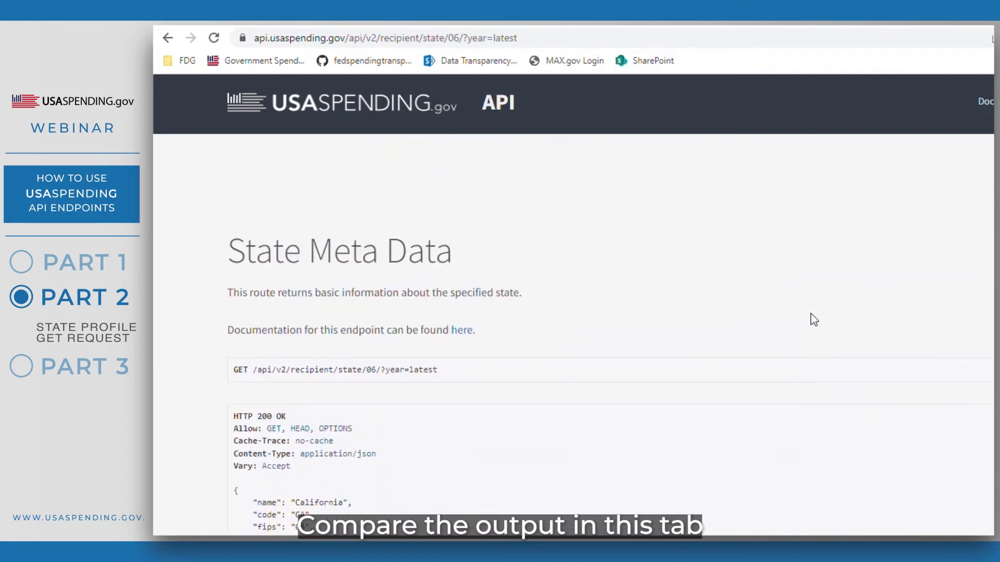
pyautogui.scroll(-3, 814, 318)
pyautogui.moveTo(437, 456); pyautogui.dragTo(358, 459)
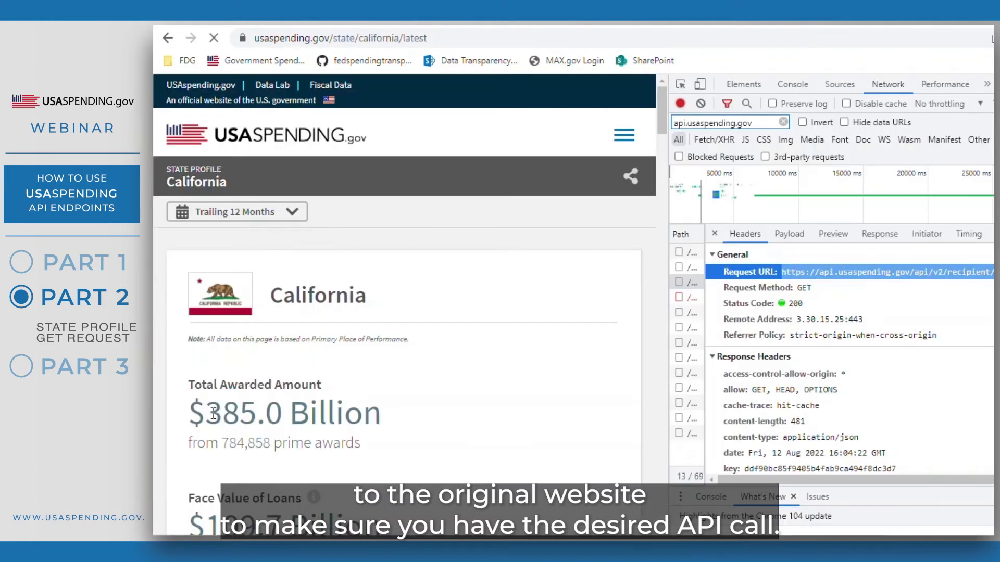
pyautogui.moveTo(206, 414); pyautogui.dragTo(410, 408)
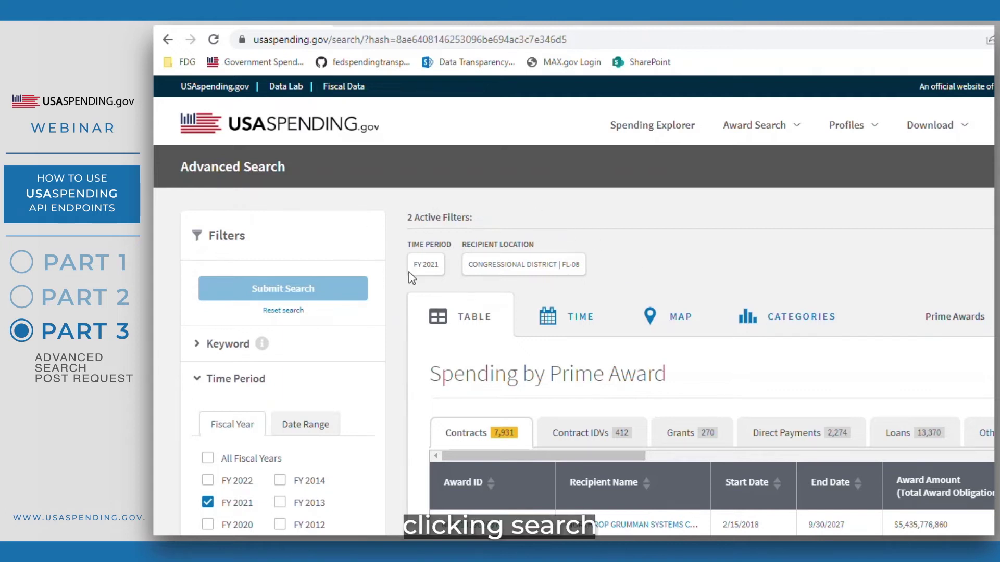
pyautogui.rightClick(676, 255)
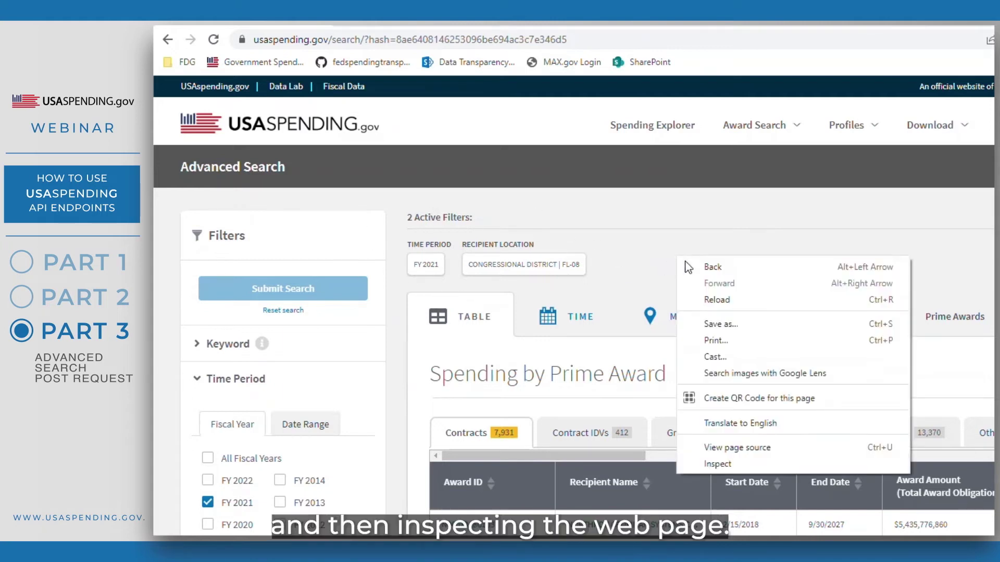
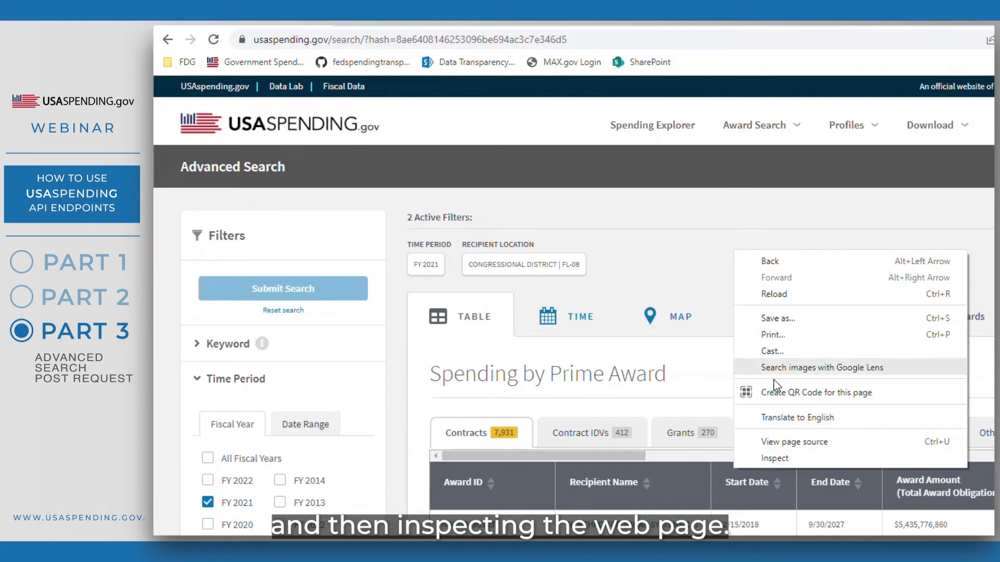
# - Open the DevTools Network panel and reload Advanced Search to log its API requests
pyautogui.click(780, 458)
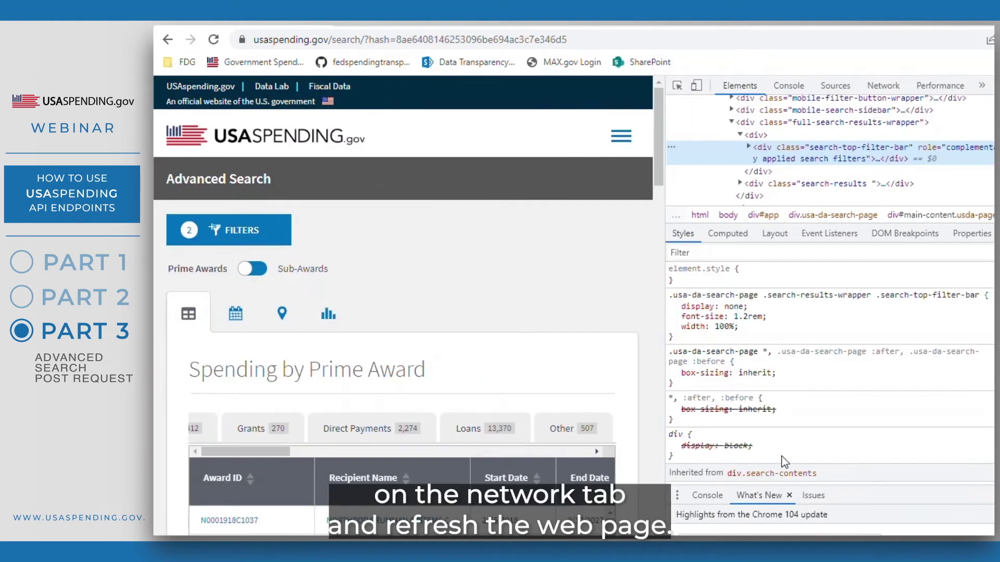
pyautogui.click(883, 86)
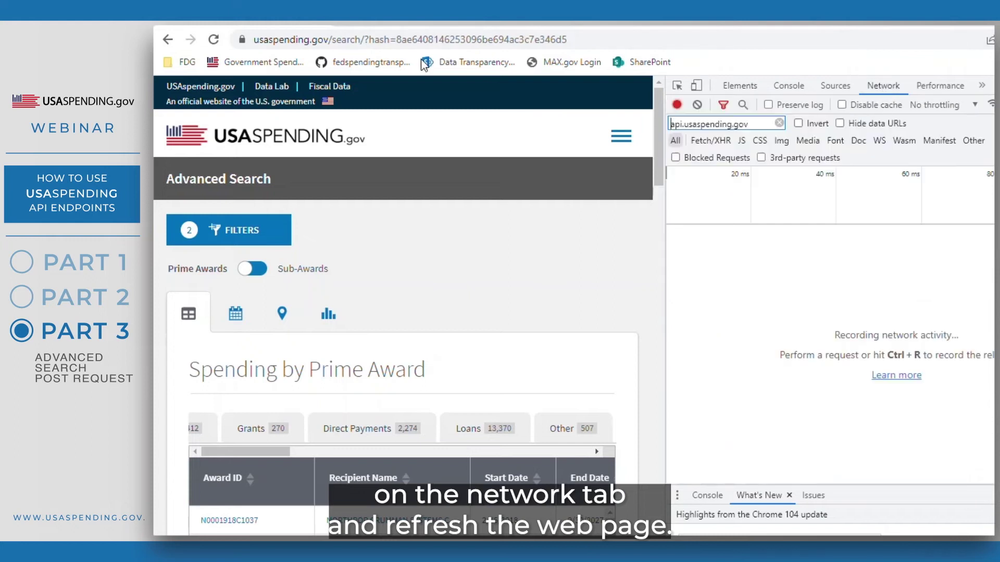
pyautogui.click(215, 39)
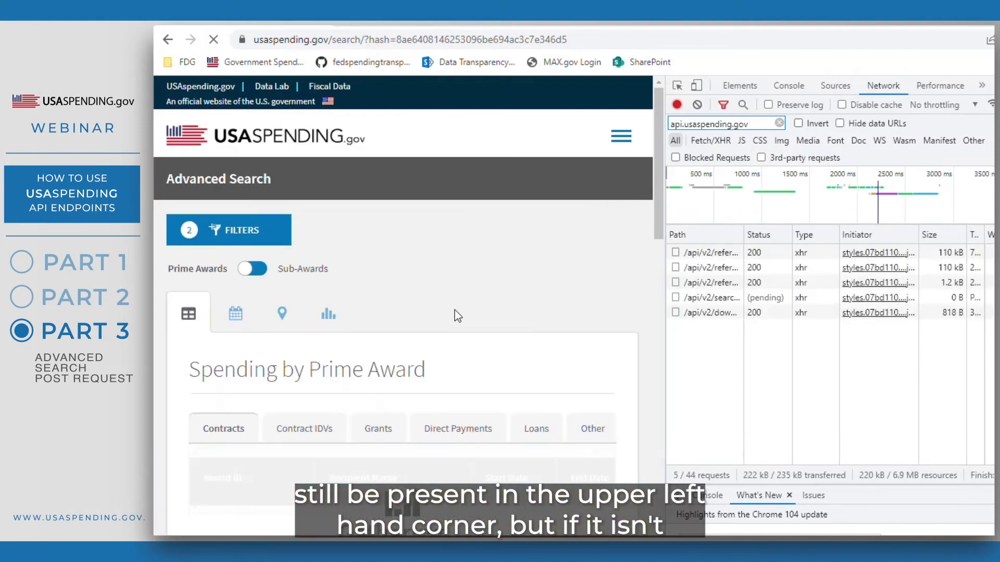
pyautogui.scroll(-4, 427, 260)
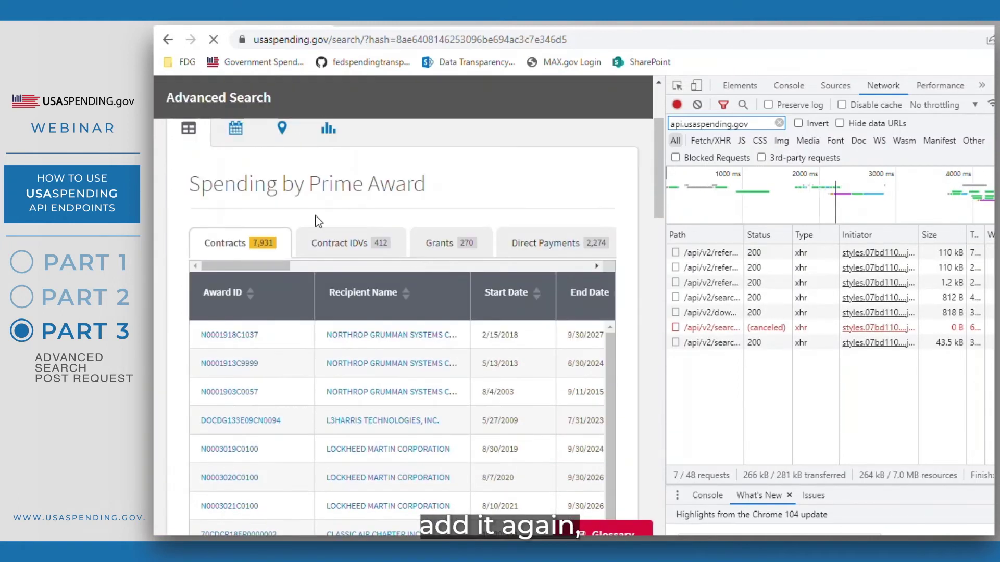
pyautogui.scroll(3, 313, 230)
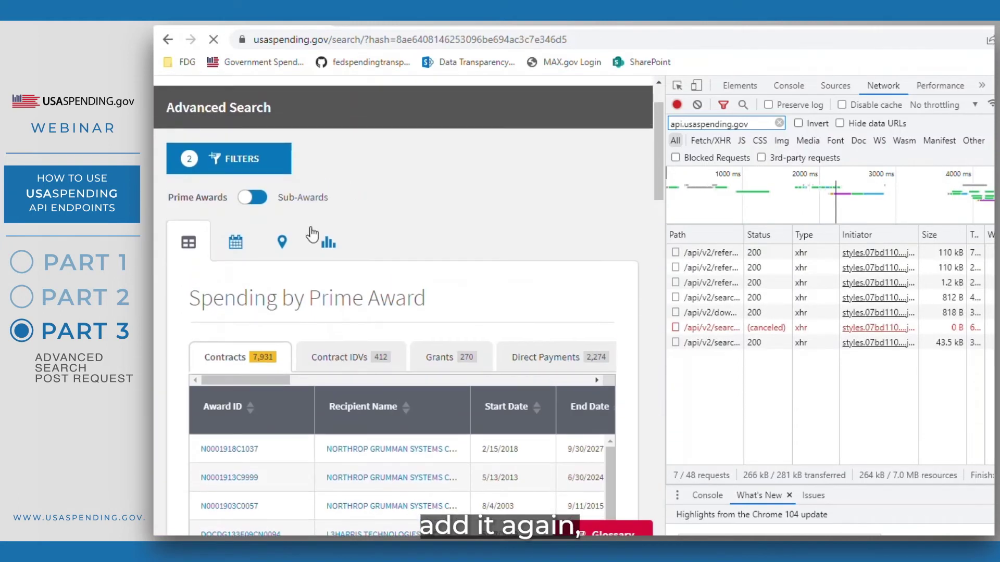
pyautogui.click(283, 244)
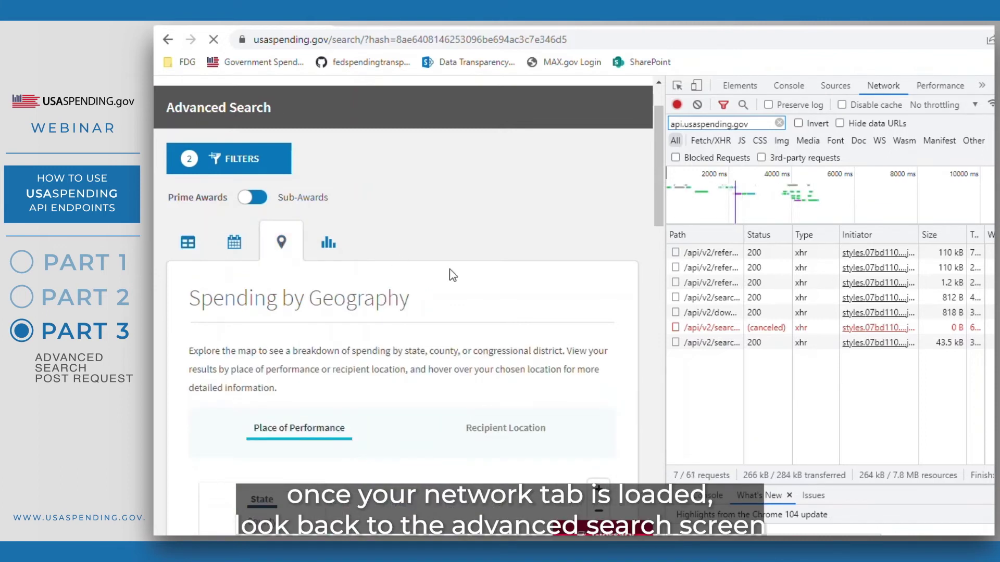
# - Show map spending by Recipient Location, broken down by Congressional District
pyautogui.scroll(-1, 509, 230)
pyautogui.scroll(-2, 515, 221)
pyautogui.click(506, 244)
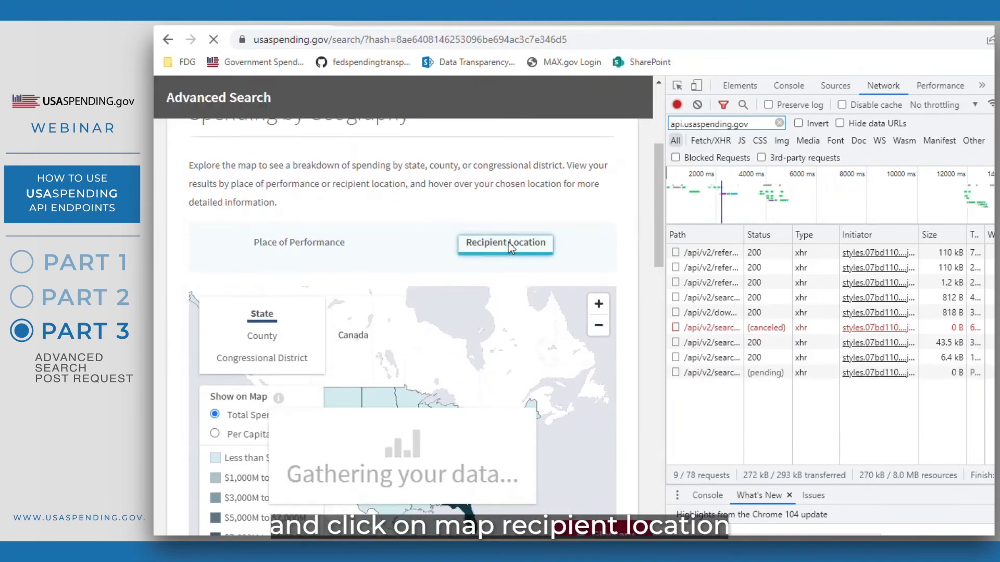
pyautogui.click(289, 359)
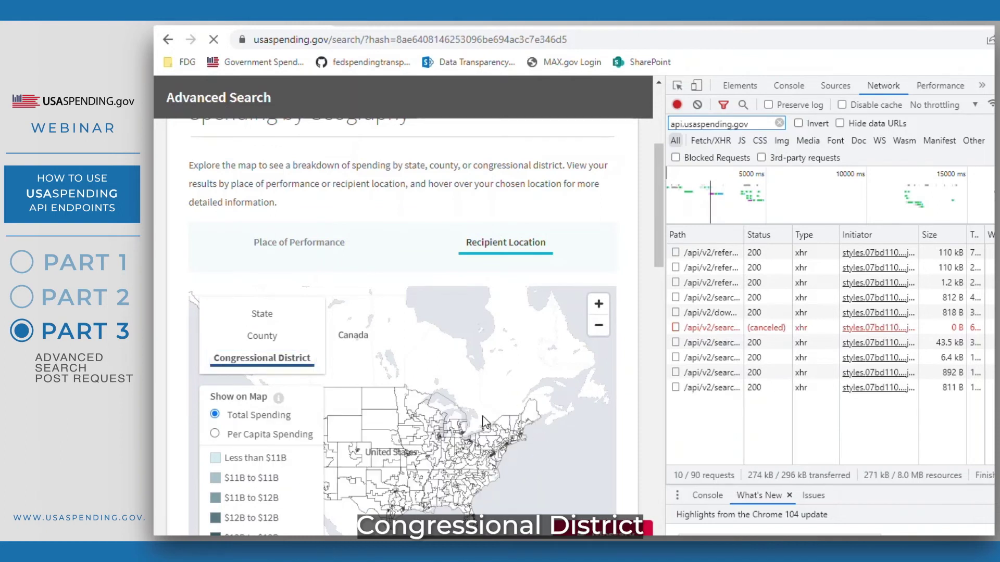
# - Zoom the map in two levels and pan it to Florida and the Southeast
pyautogui.click(599, 305)
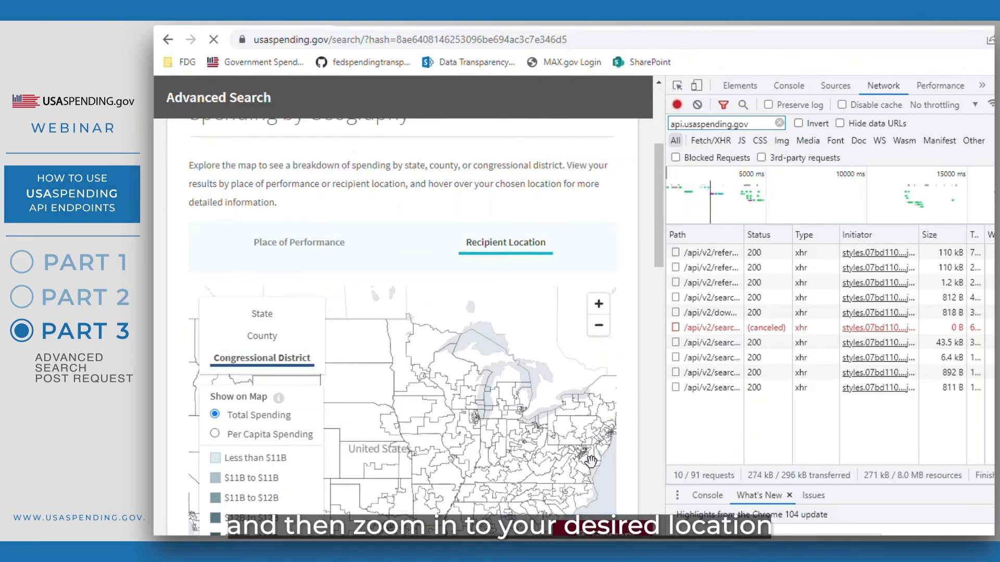
pyautogui.scroll(-4, 588, 455)
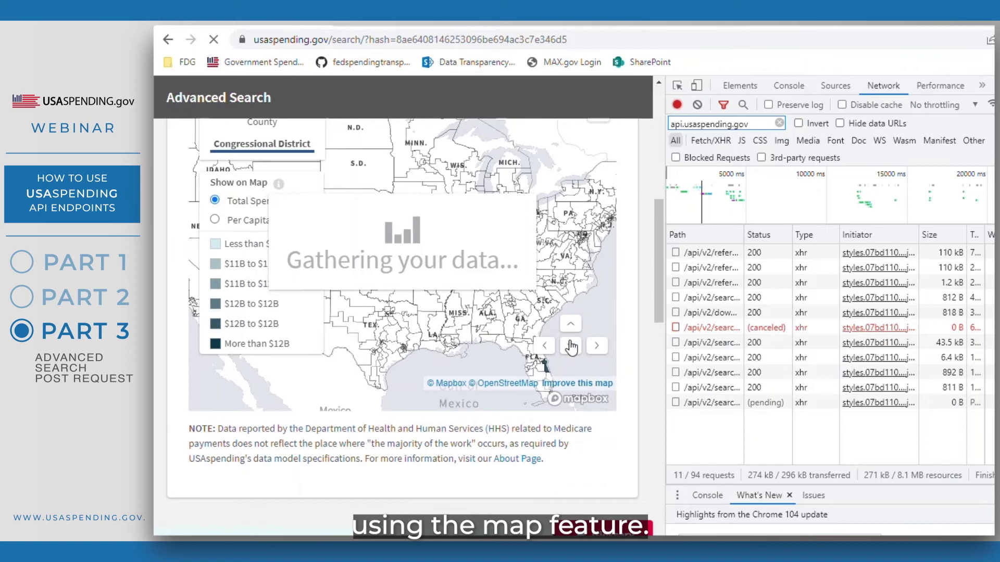
pyautogui.click(572, 343)
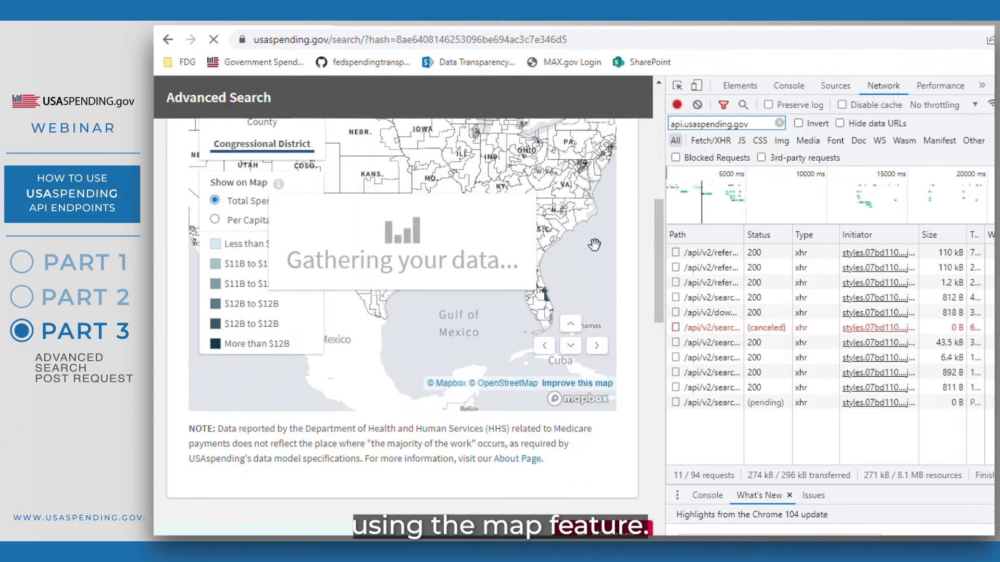
pyautogui.click(571, 327)
pyautogui.click(571, 345)
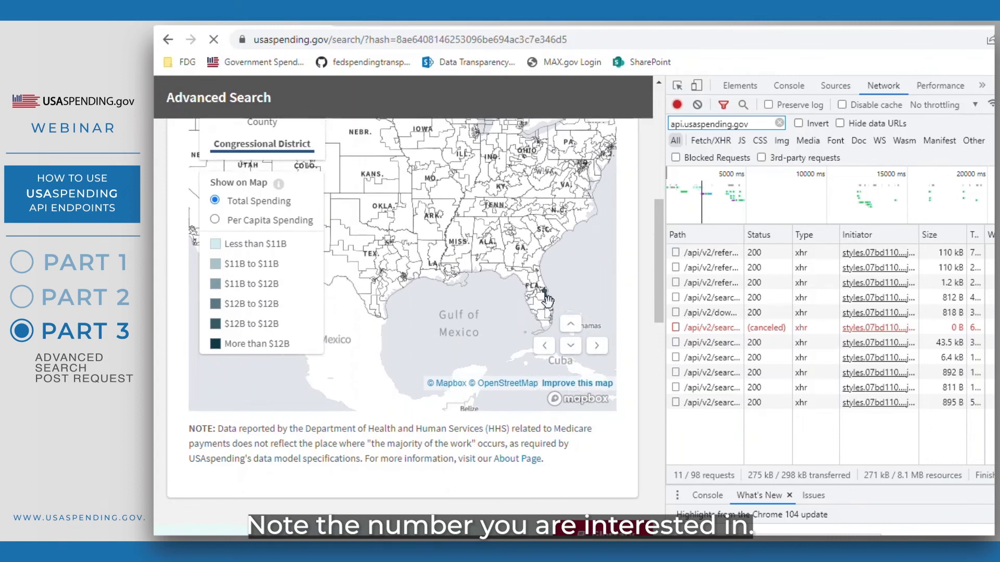
pyautogui.scroll(2, 591, 211)
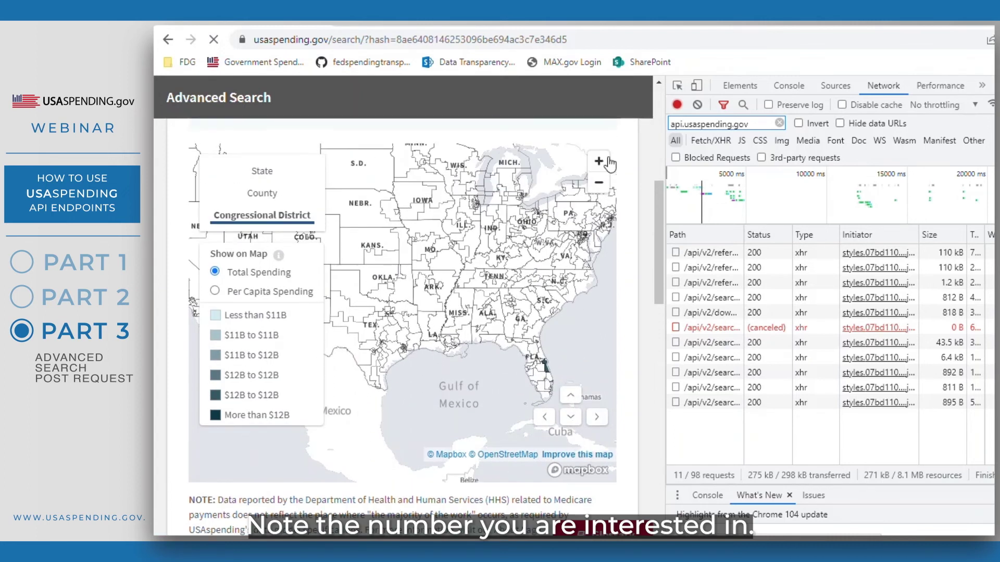
pyautogui.click(607, 161)
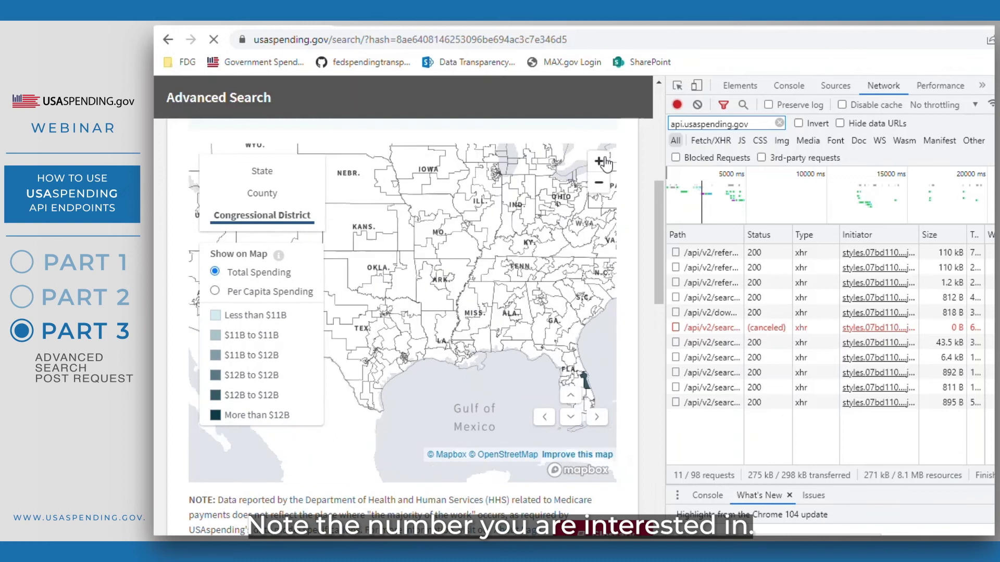
pyautogui.click(597, 417)
pyautogui.click(572, 417)
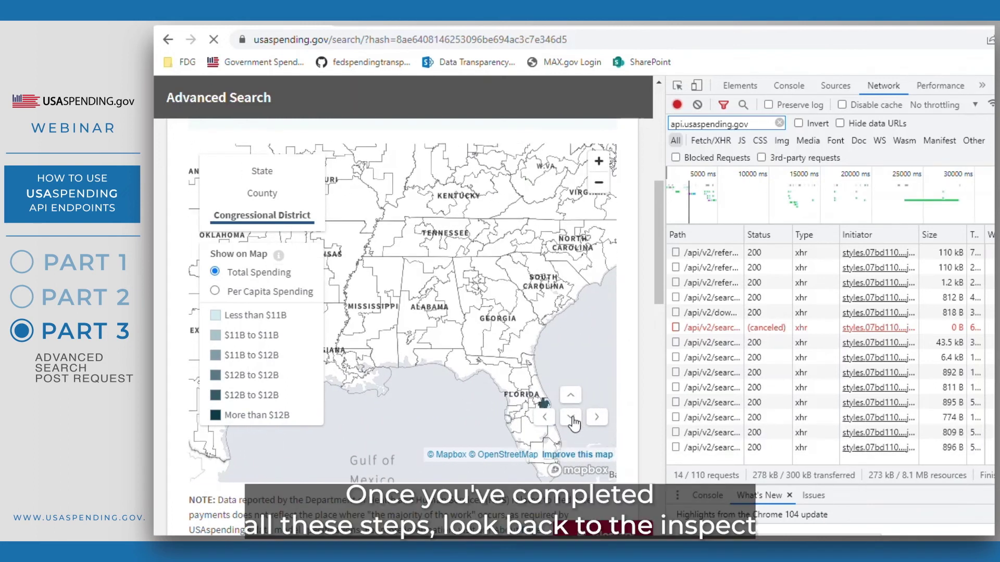
pyautogui.moveTo(545, 336)
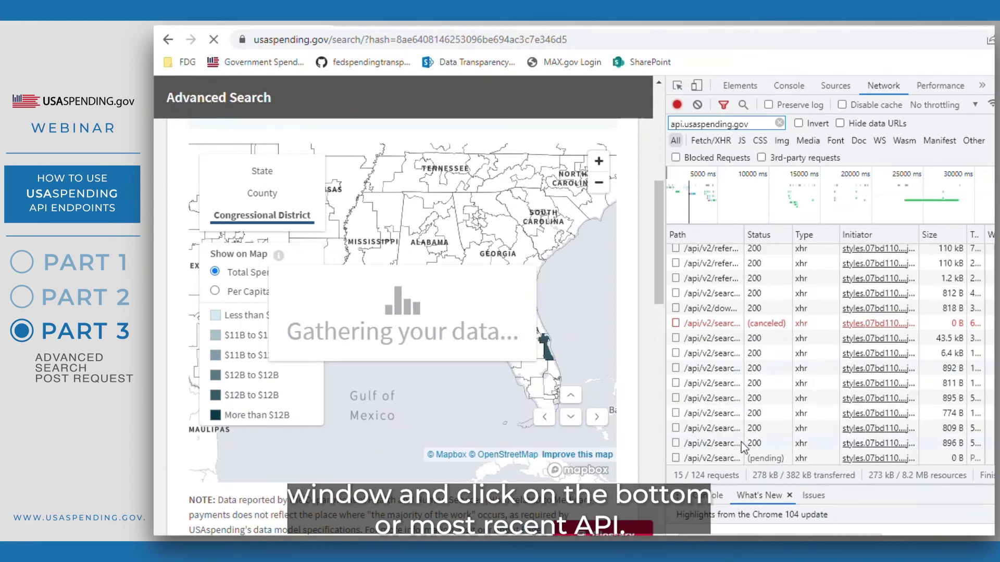
# - Inspect the spending_by_geography response, highlighting the aggregated_amount for shape 1208
pyautogui.click(724, 459)
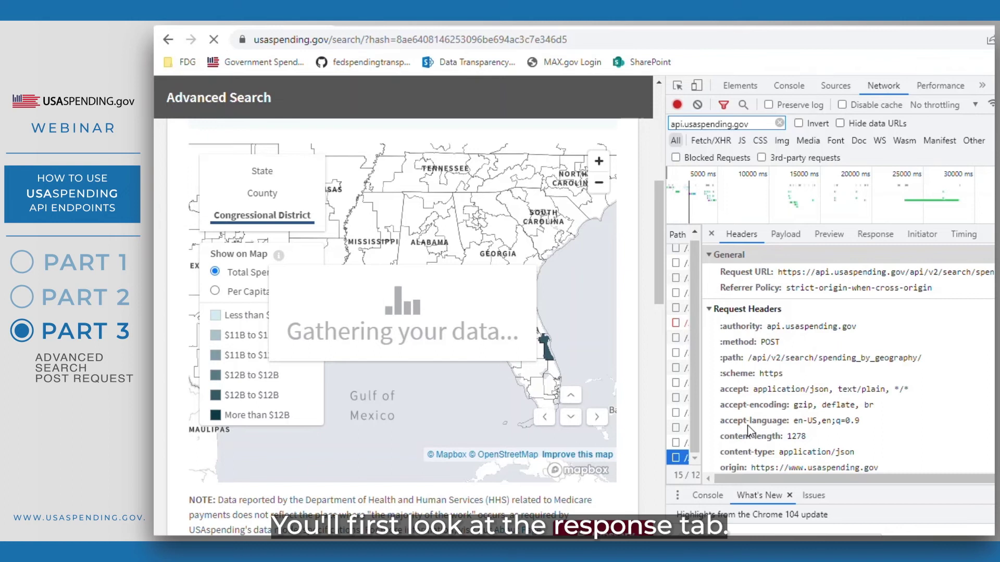
pyautogui.click(889, 233)
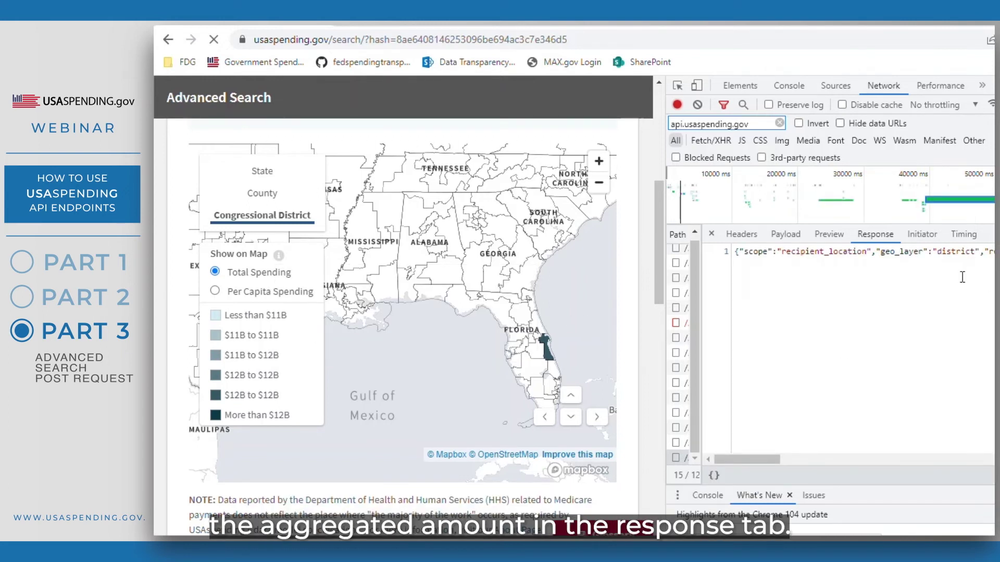
pyautogui.hscroll(10, 961, 266)
pyautogui.click(960, 252)
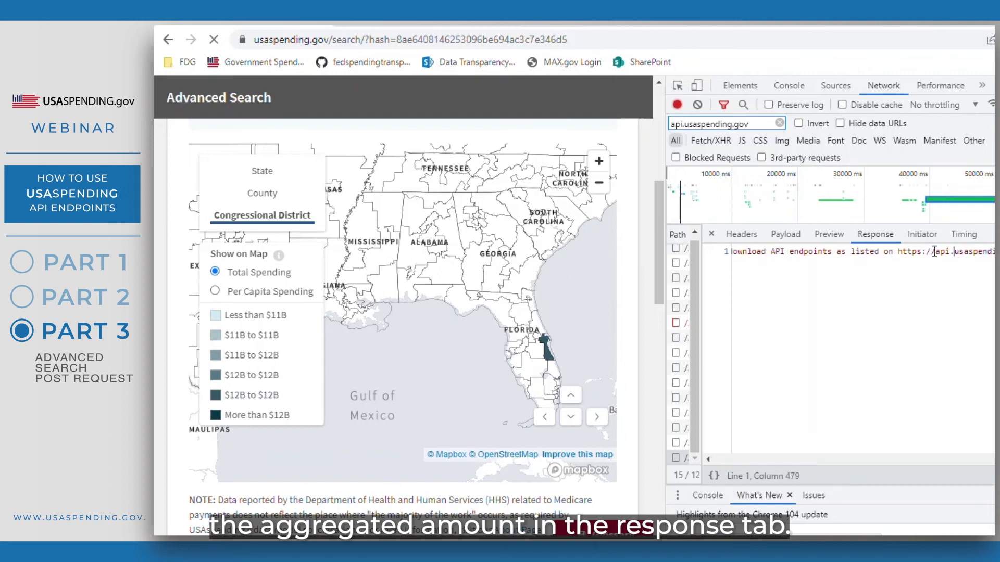
pyautogui.moveTo(935, 252); pyautogui.dragTo(648, 218)
pyautogui.click(976, 259)
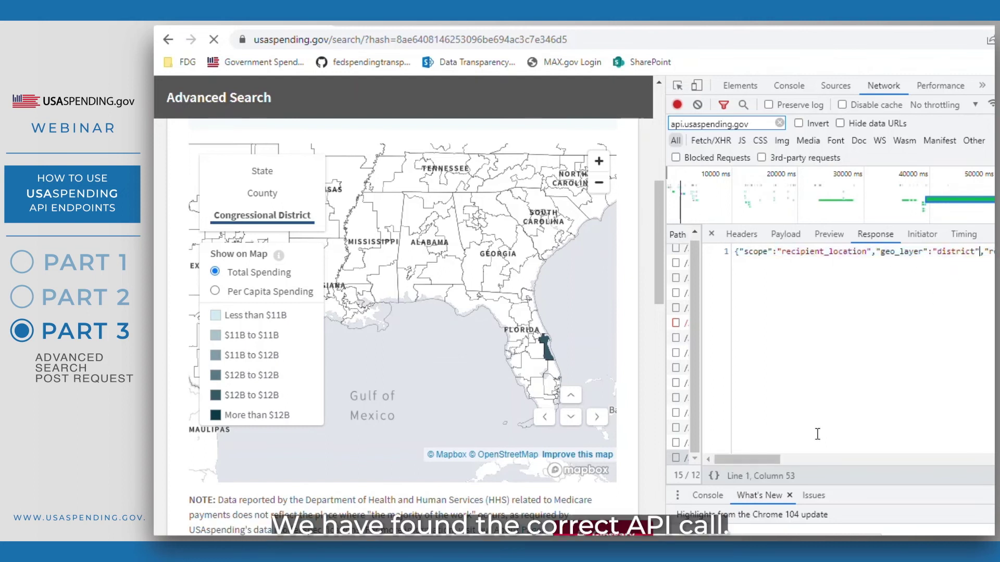
pyautogui.moveTo(739, 460); pyautogui.dragTo(793, 450)
pyautogui.moveTo(934, 251); pyautogui.dragTo(987, 253)
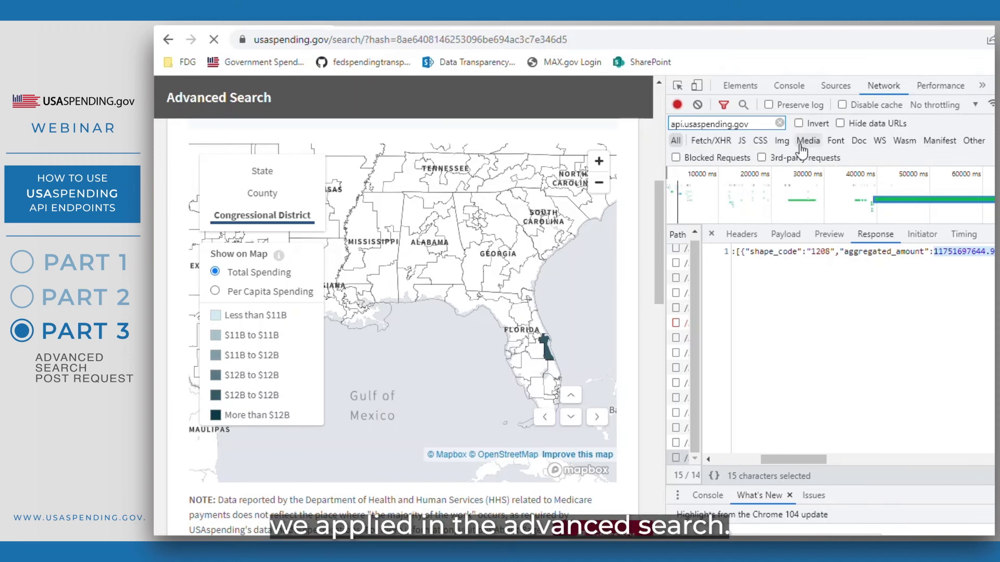
# - Review the request payload's time_period filter, then view the request headers and URL
pyautogui.click(773, 238)
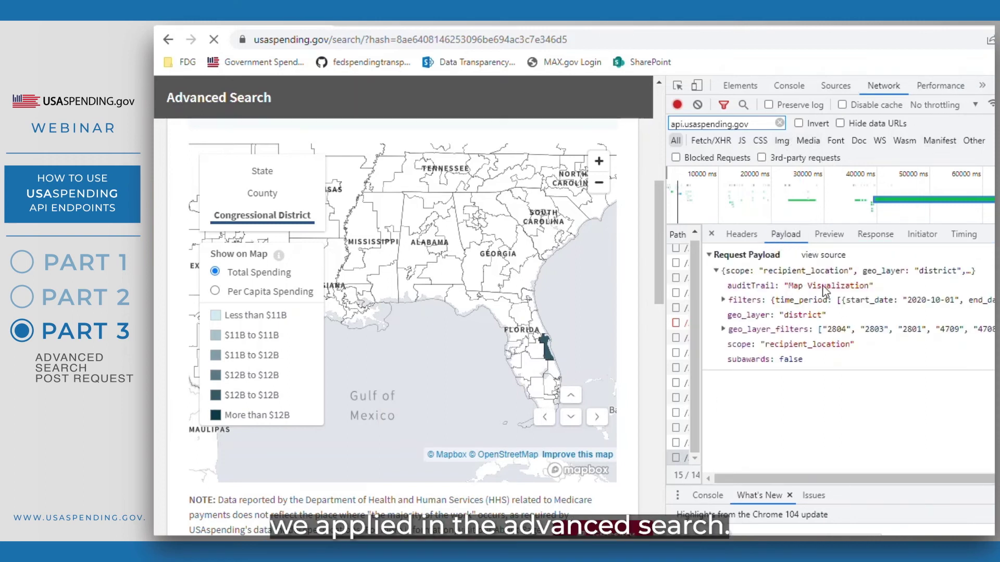
pyautogui.moveTo(776, 302); pyautogui.dragTo(847, 326)
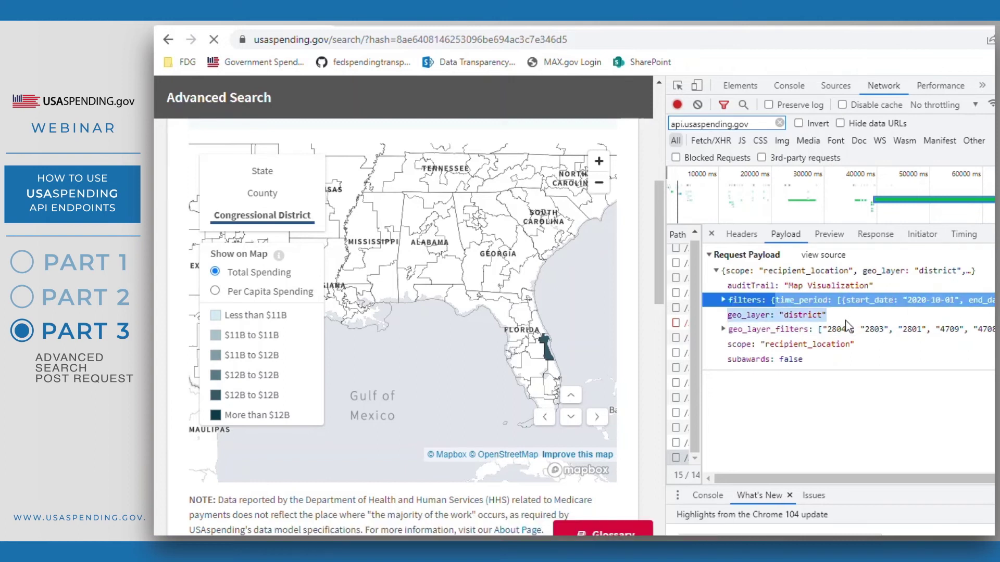
pyautogui.click(847, 329)
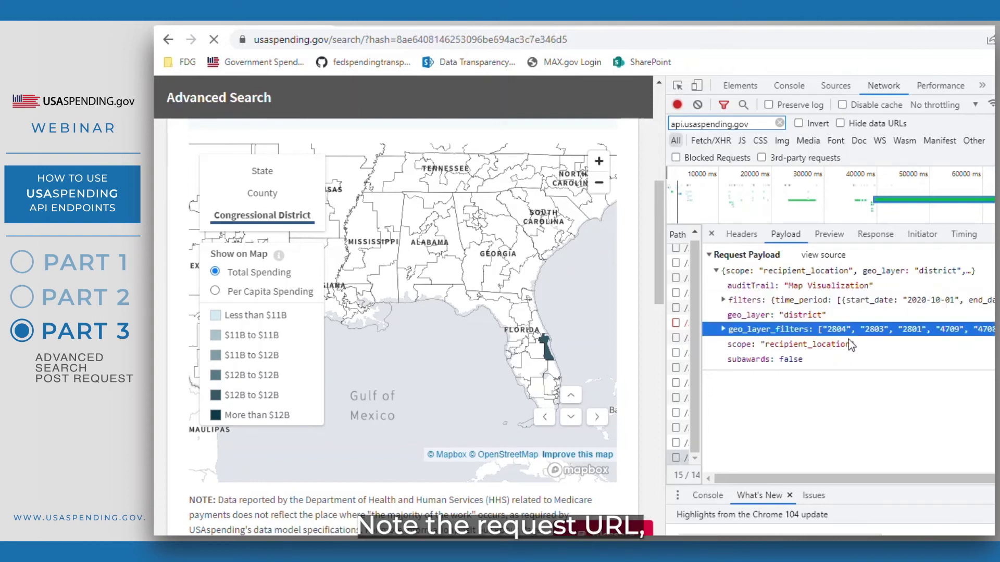
pyautogui.click(742, 235)
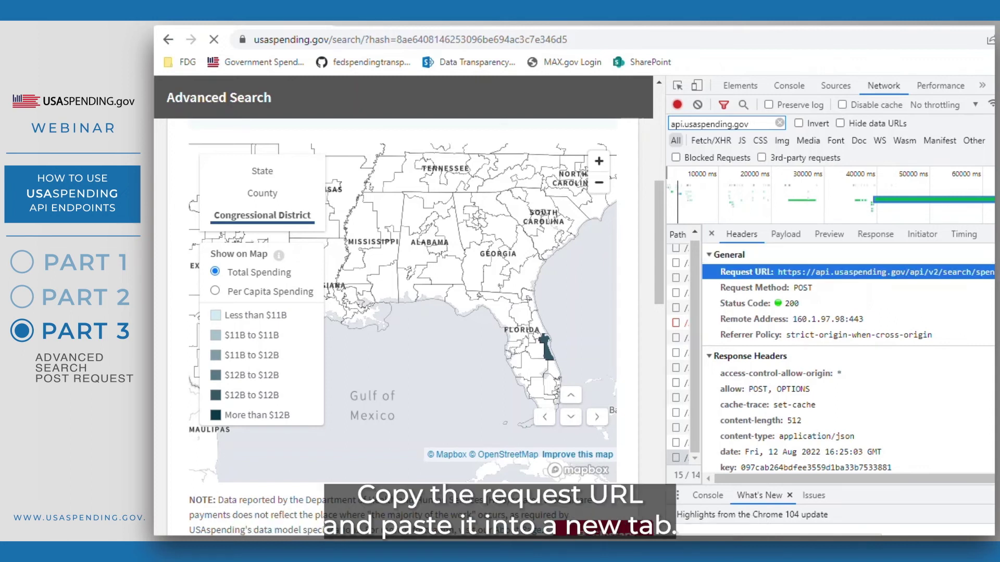
# - Load the spending_by_geography request URL in a new tab and follow its GitHub documentation link
pyautogui.tripleClick(782, 274)
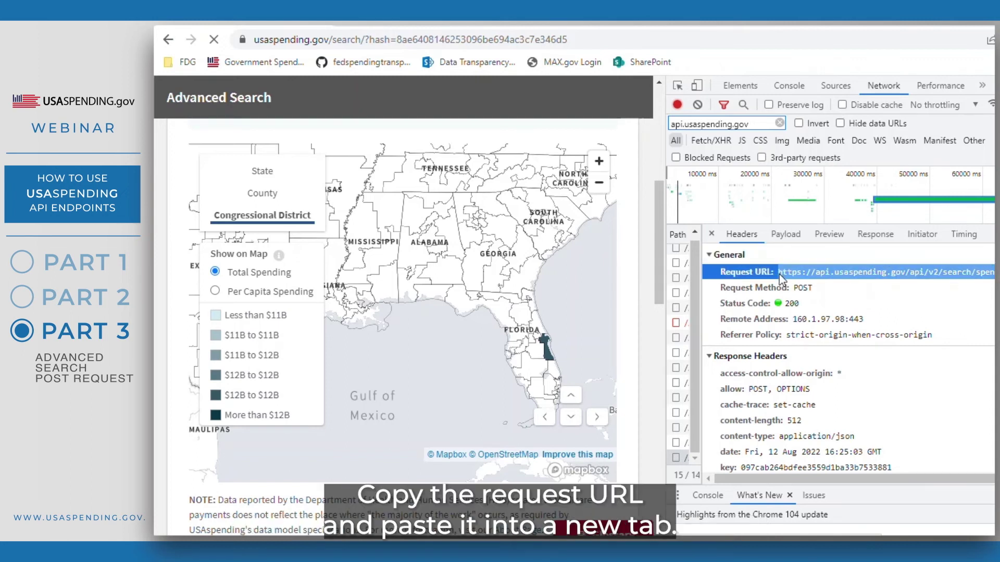
pyautogui.click(350, 27)
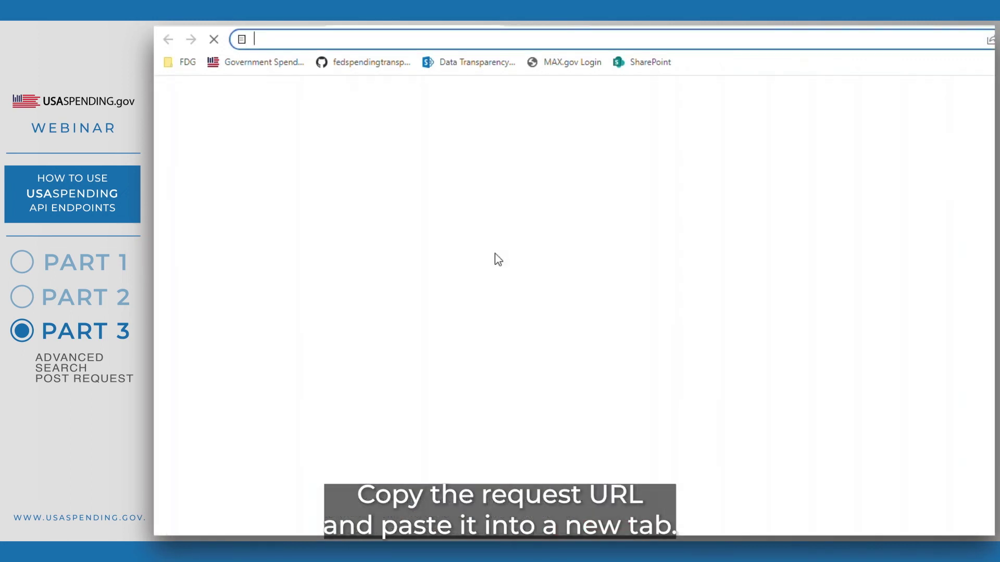
pyautogui.write('https://api.usaspending.gov/api/v2/search/spending_by_geography/')
pyautogui.press('Return')
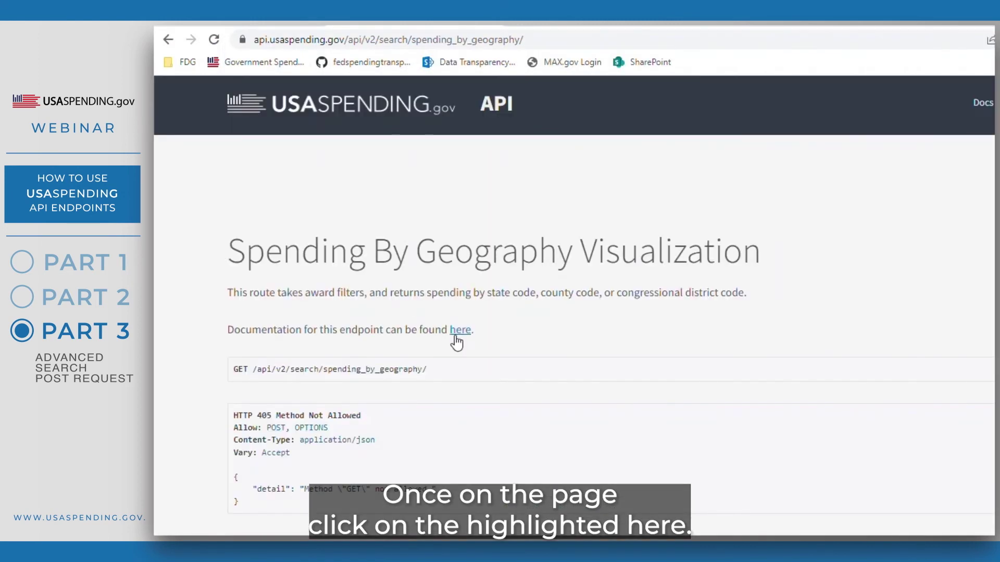
pyautogui.click(456, 333)
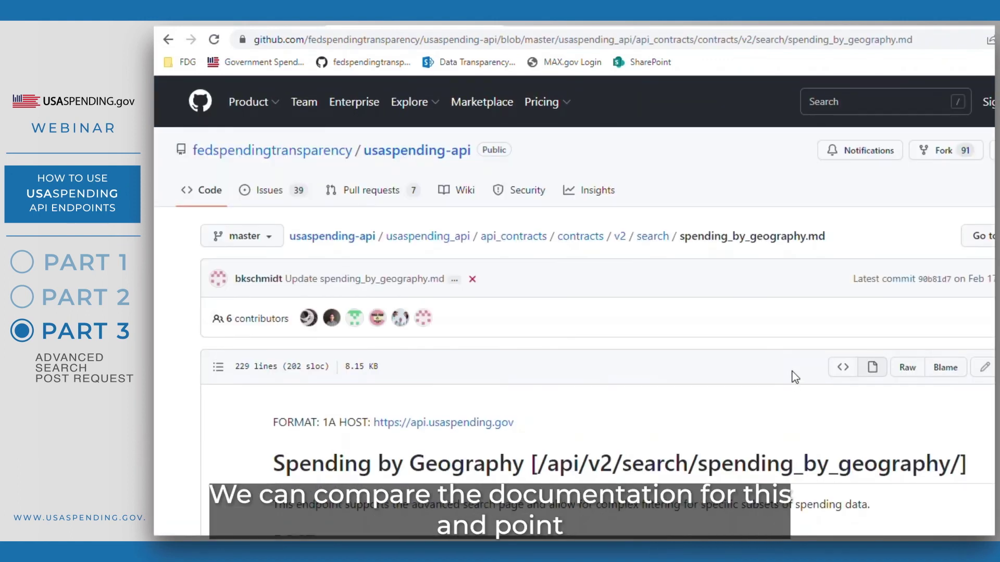
pyautogui.scroll(-10, 795, 377)
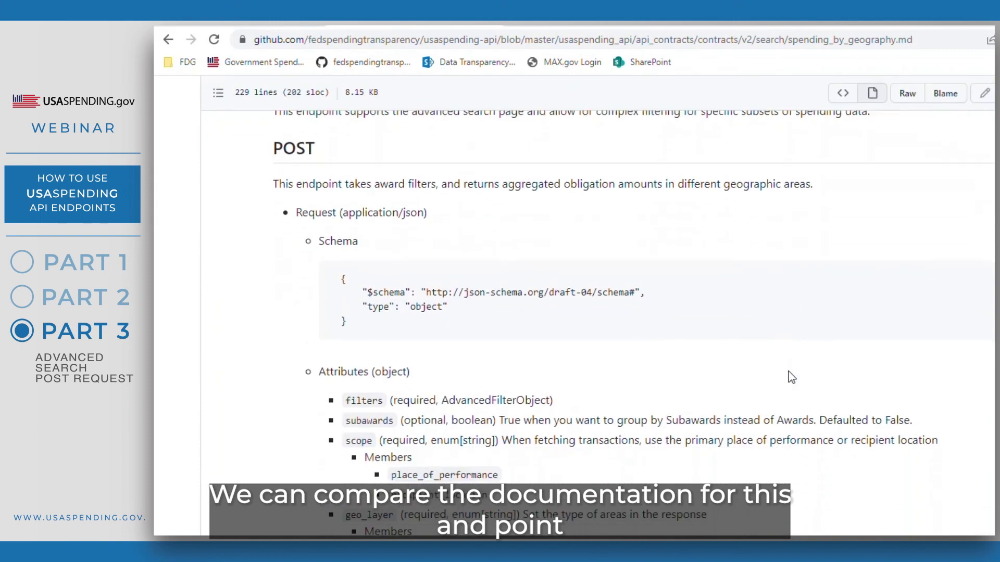
pyautogui.scroll(-1, 790, 377)
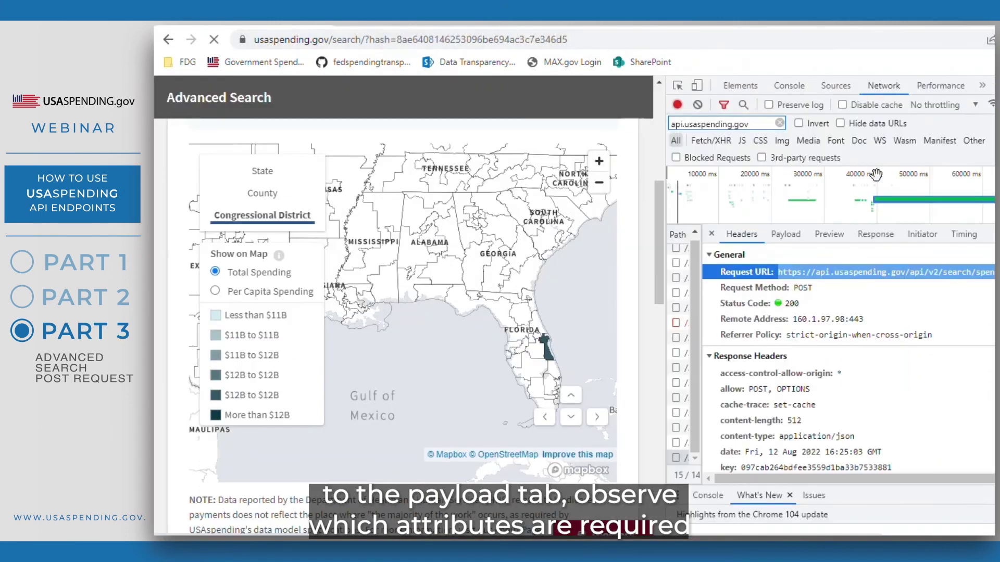
pyautogui.click(785, 234)
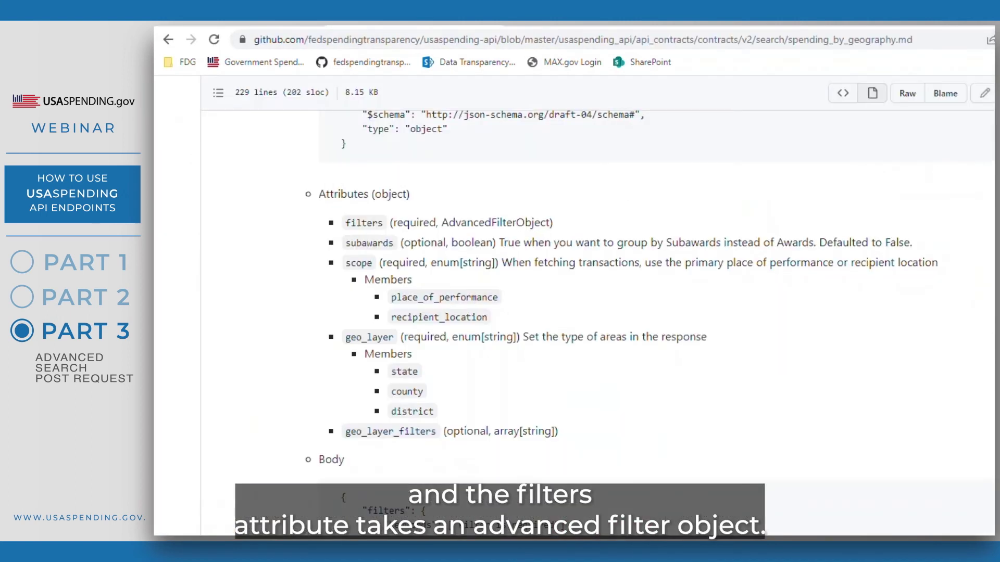
pyautogui.moveTo(444, 224); pyautogui.dragTo(386, 224)
pyautogui.moveTo(450, 337); pyautogui.dragTo(405, 339)
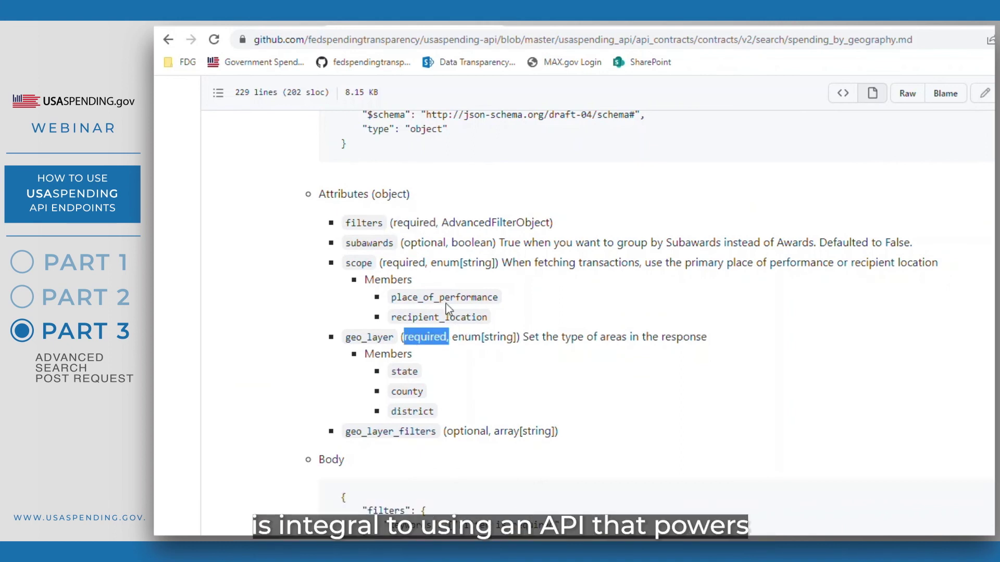
pyautogui.moveTo(547, 228); pyautogui.dragTo(442, 224)
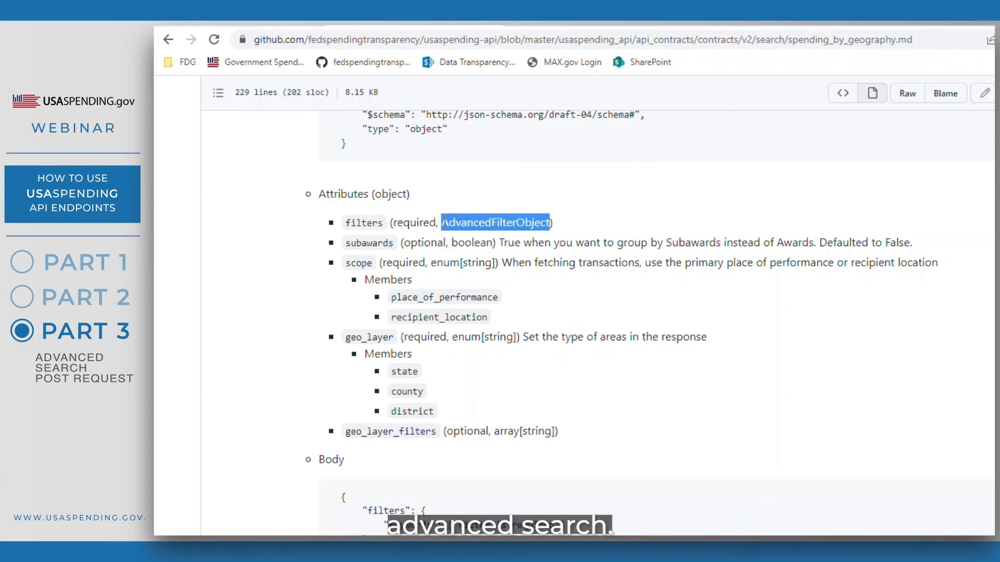
pyautogui.click(442, 223)
pyautogui.scroll(-1, 620, 313)
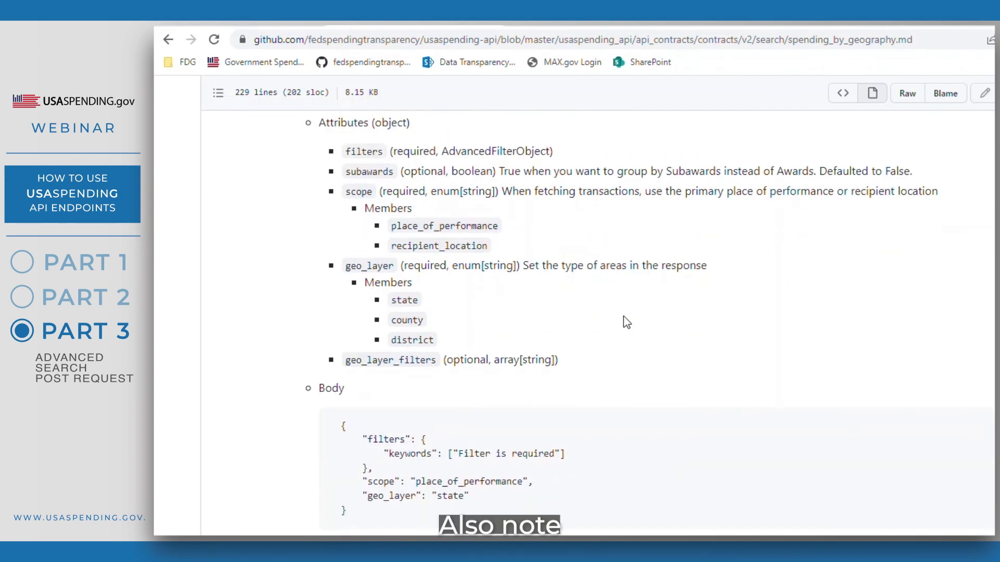
pyautogui.scroll(-1, 624, 317)
pyautogui.scroll(1, 624, 317)
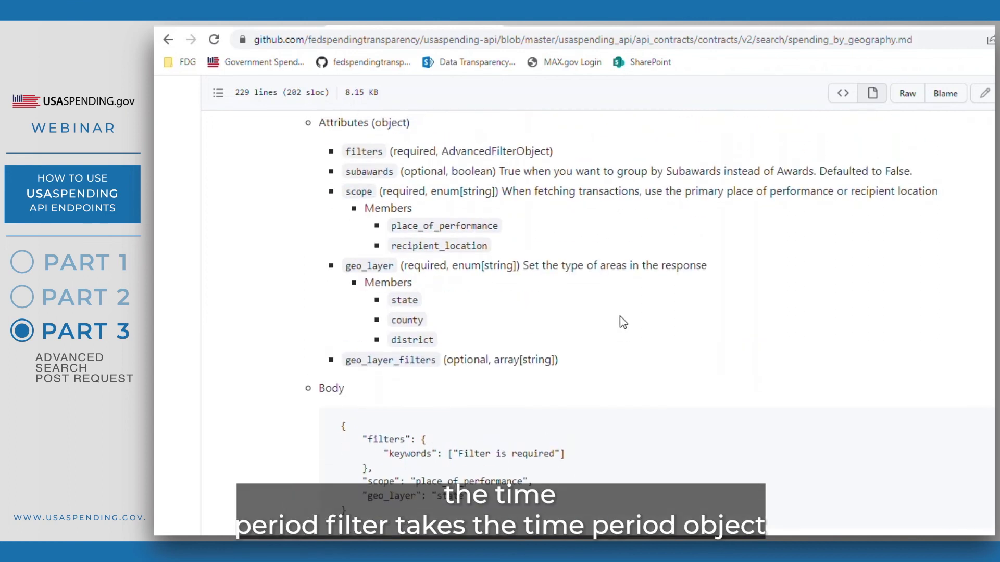
pyautogui.scroll(-6, 620, 316)
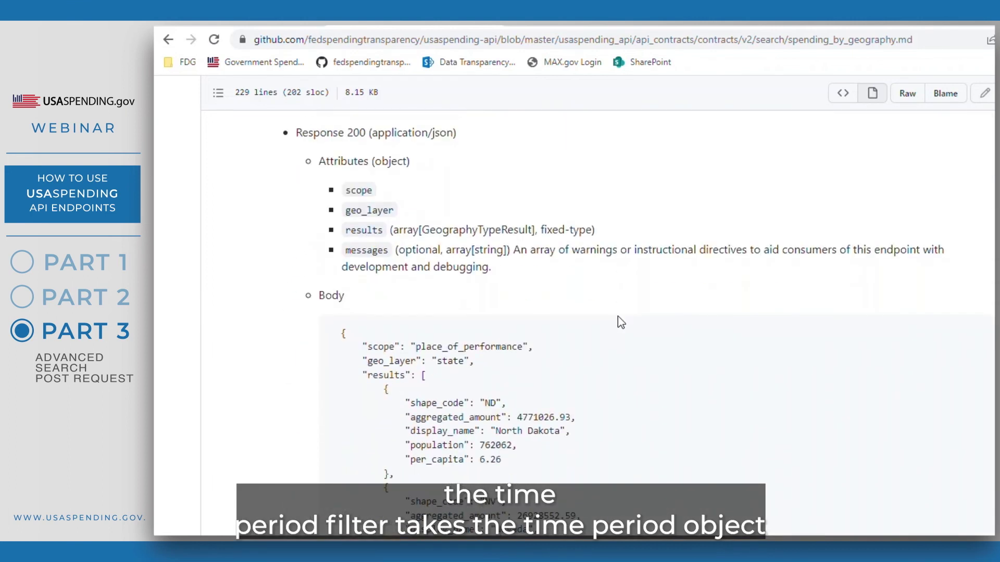
pyautogui.scroll(-8, 617, 316)
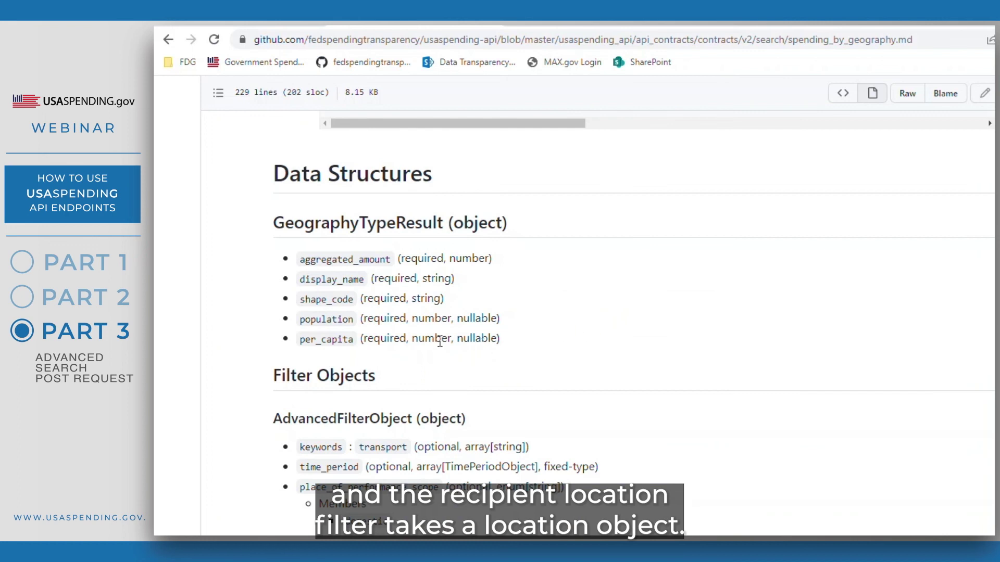
pyautogui.scroll(-2, 419, 354)
pyautogui.moveTo(439, 320); pyautogui.dragTo(550, 319)
pyautogui.moveTo(545, 417); pyautogui.dragTo(625, 424)
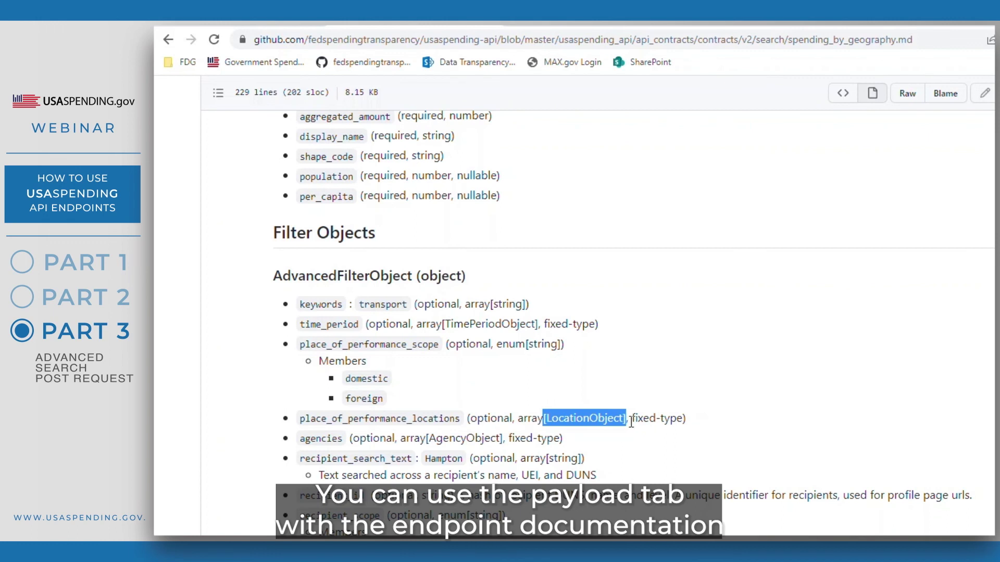
pyautogui.click(634, 429)
pyautogui.scroll(-3, 640, 435)
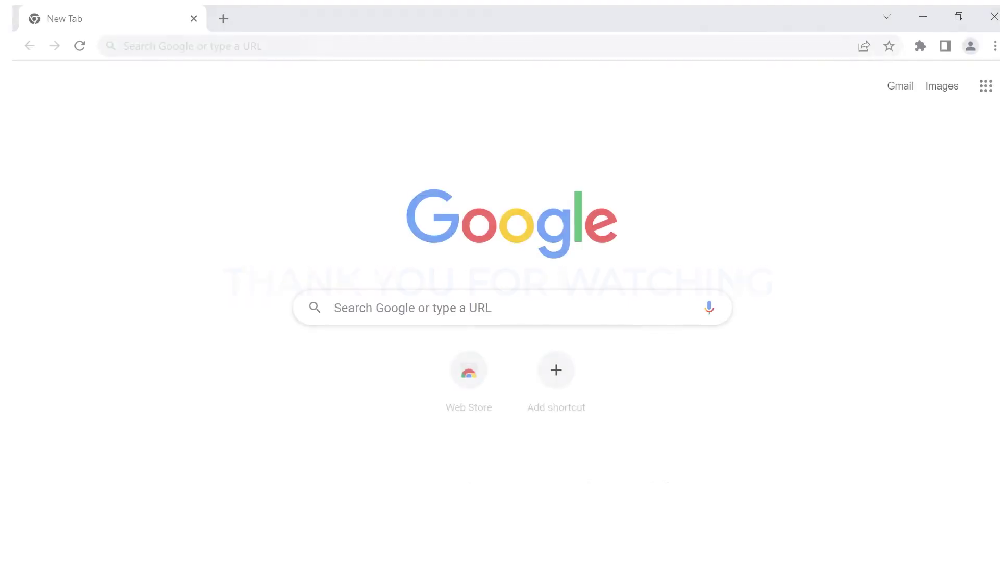
# - Enter the USAspending site URL, then the help desk e-mail address as the message recipient
pyautogui.write('https://www.usaspending.gov/')
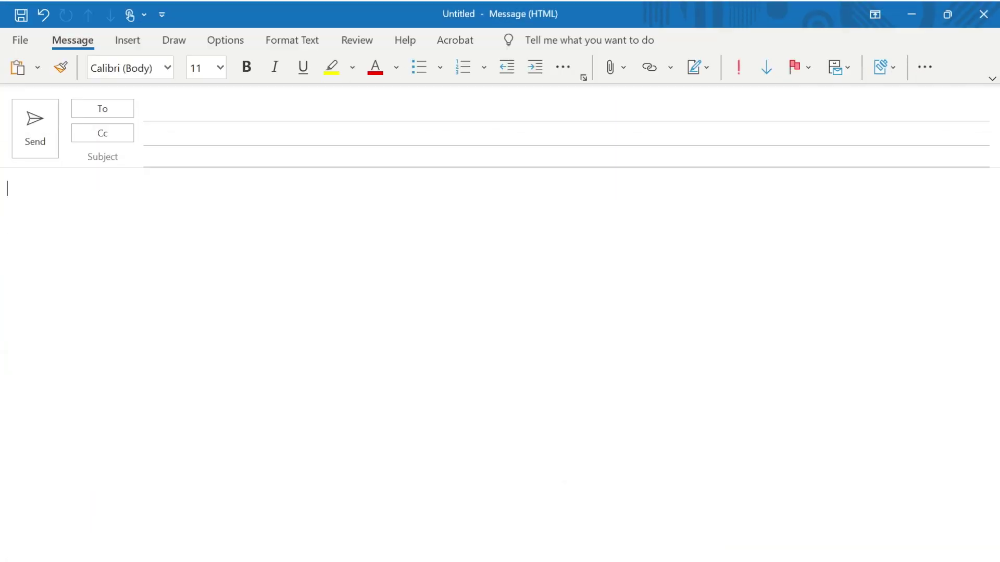
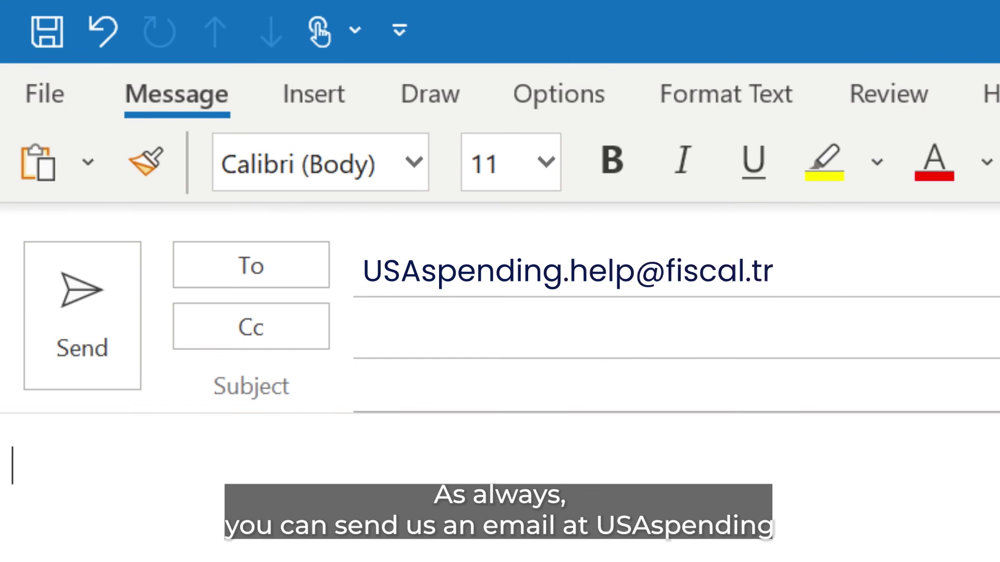